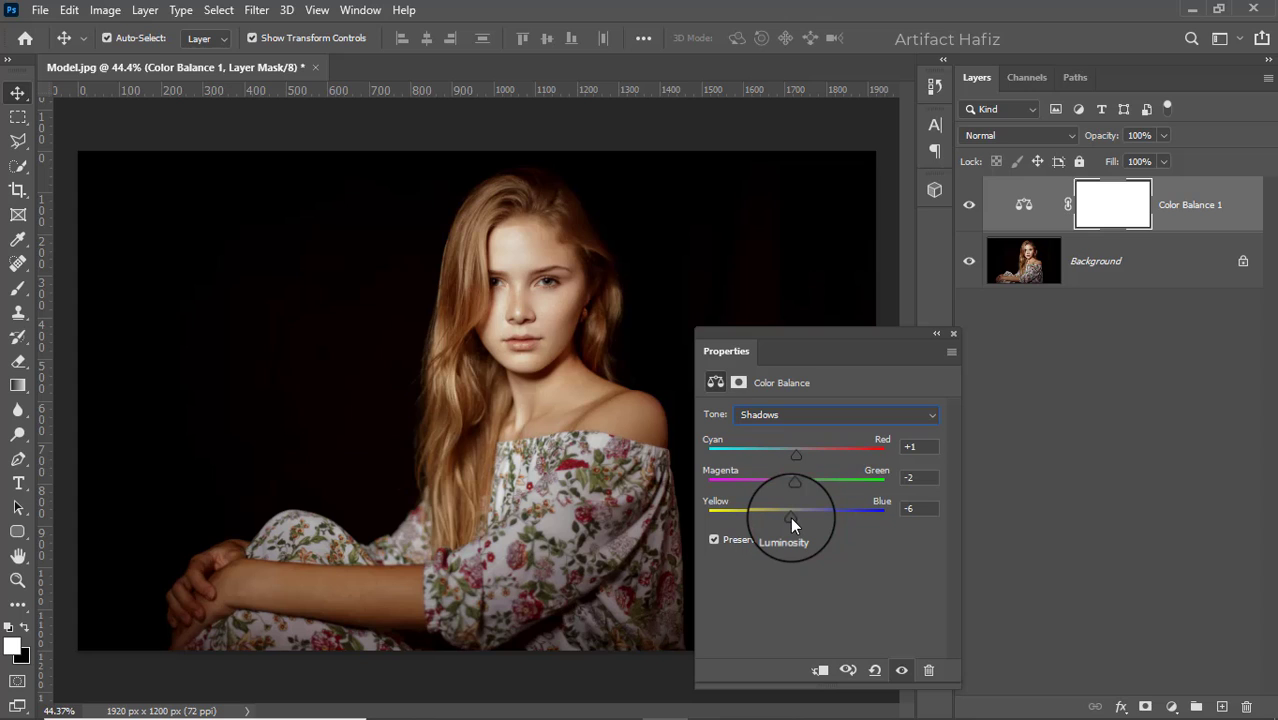
Compare the portrait with and without the Color Balance adjustment.
{"action": "left_click", "coordinate": [953, 335]}
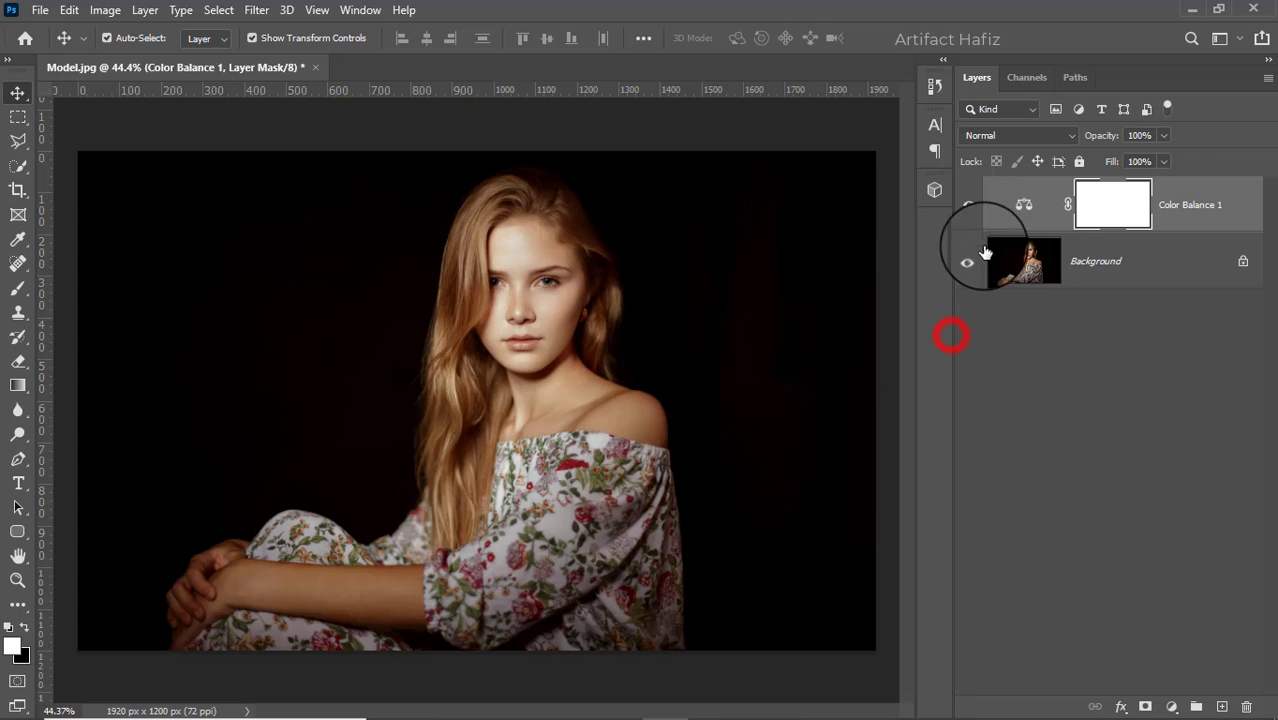
{"action": "left_click", "coordinate": [968, 205]}
{"action": "left_click", "coordinate": [968, 205]}
{"action": "left_click", "coordinate": [968, 205]}
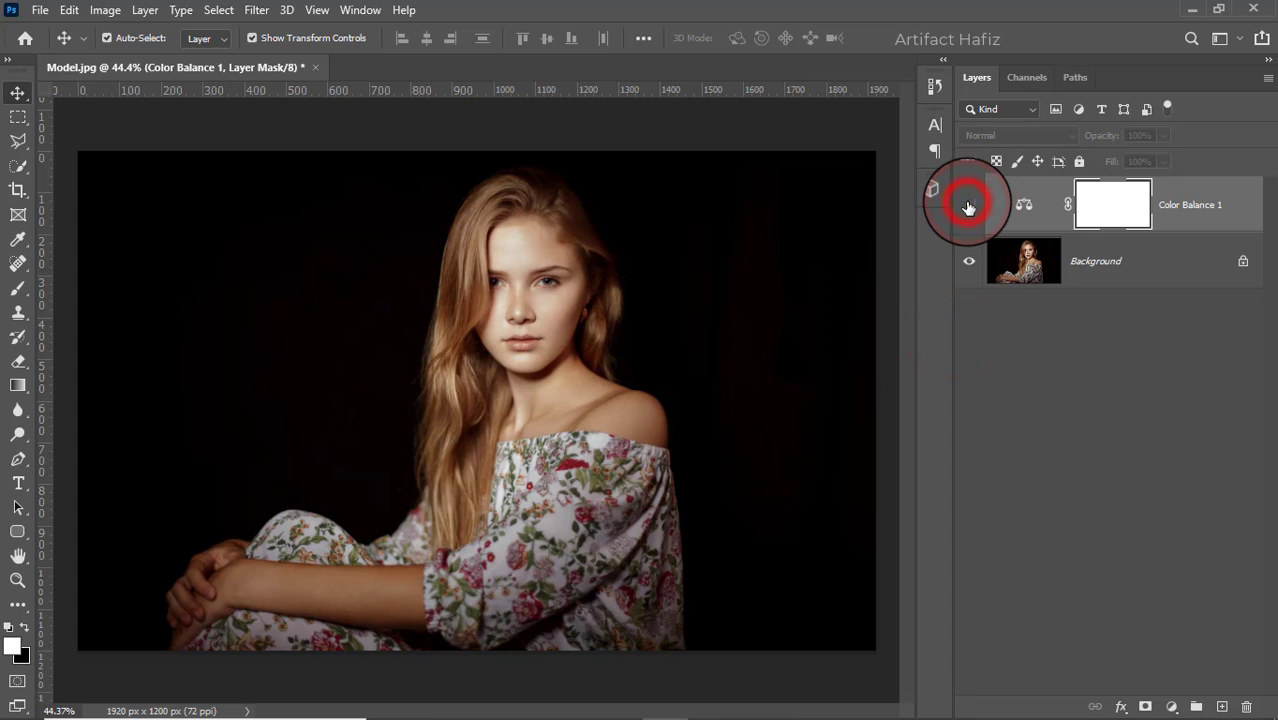
{"action": "left_click", "coordinate": [968, 205]}
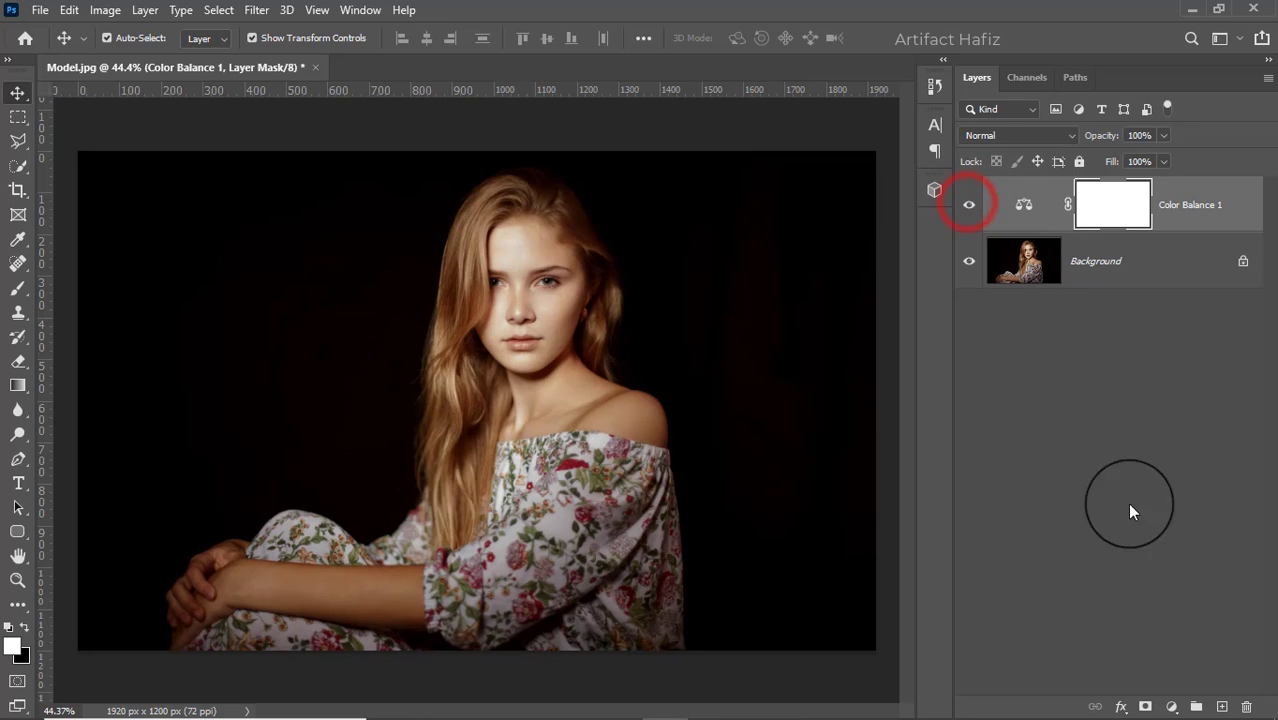
Add a Curves adjustment layer above Color Balance 1 and slightly raise the shadow end of its Blue channel curve.
{"action": "left_click", "coordinate": [1172, 707]}
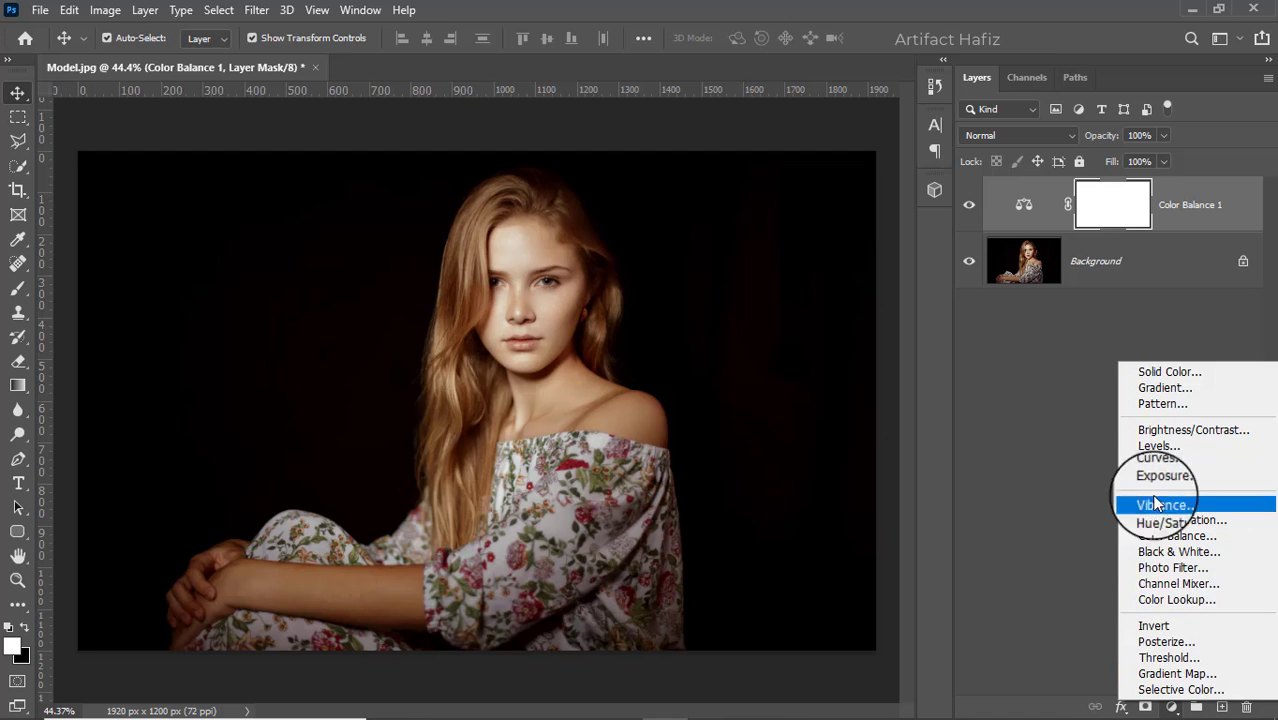
{"action": "left_click", "coordinate": [1153, 463]}
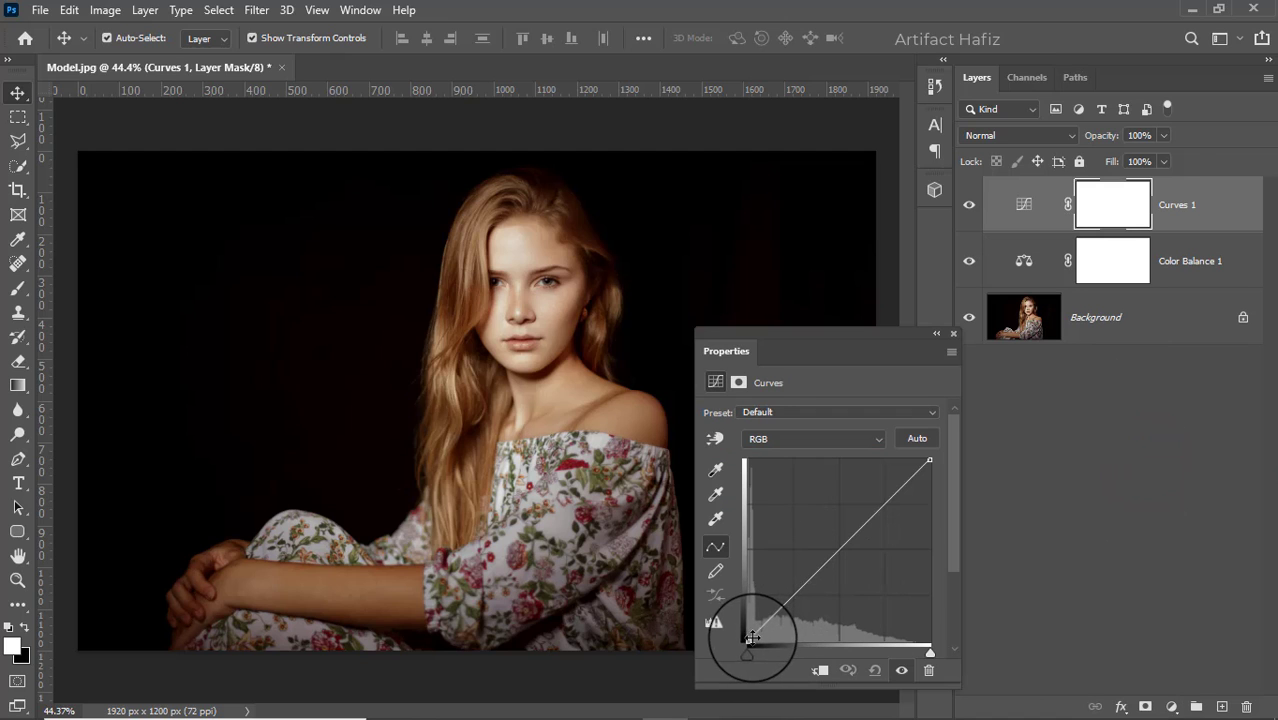
{"action": "left_click_drag", "start_coordinate": [745, 643], "coordinate": [693, 652]}
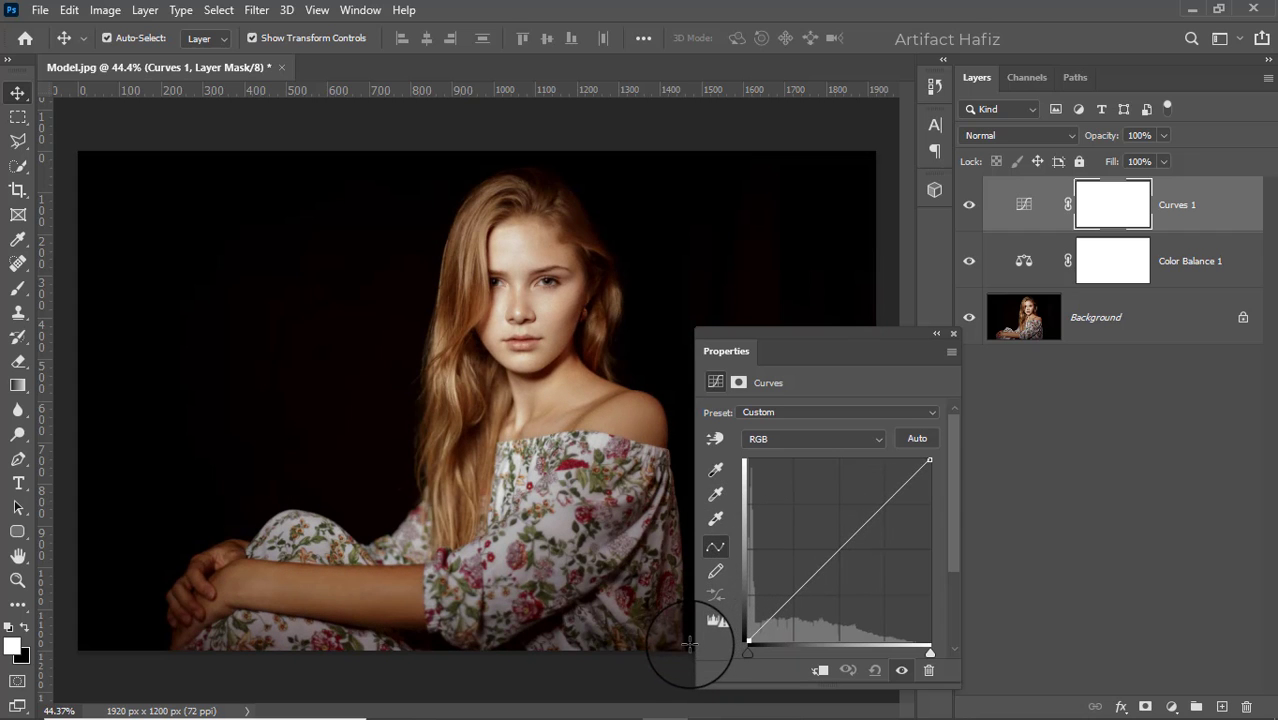
{"action": "left_click", "coordinate": [788, 438]}
{"action": "left_click", "coordinate": [785, 494]}
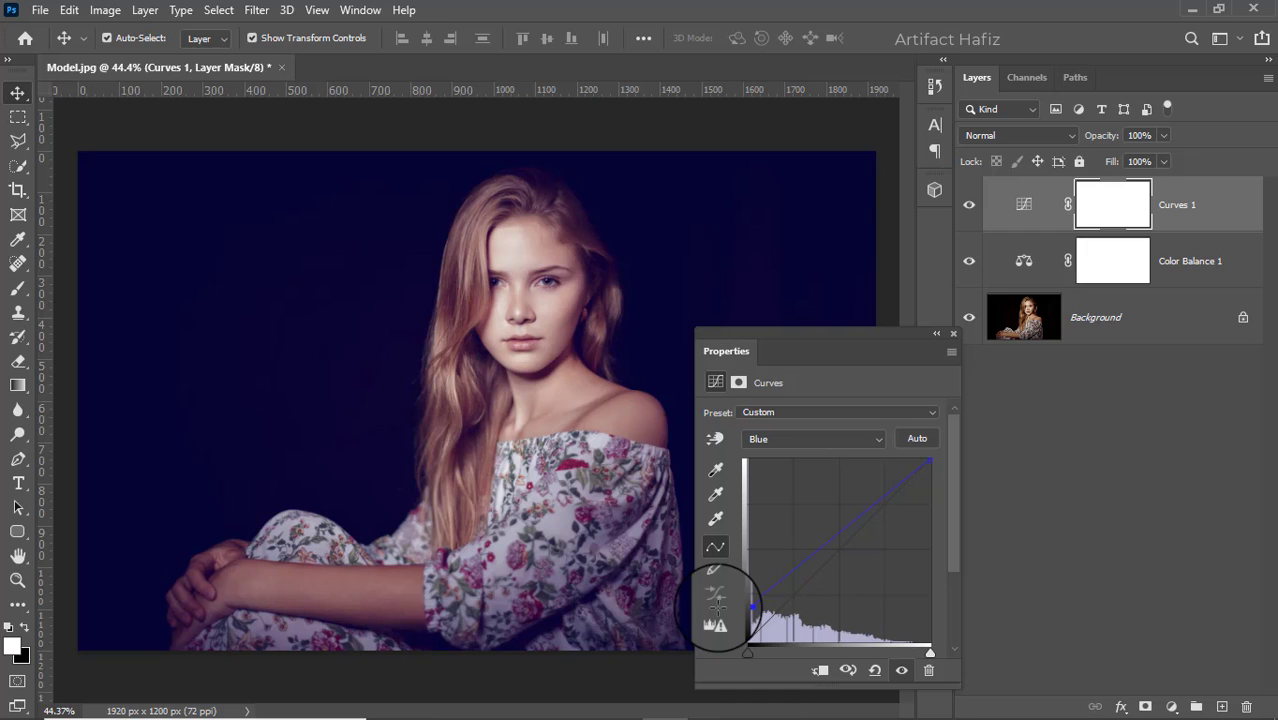
{"action": "left_click_drag", "start_coordinate": [753, 605], "coordinate": [753, 618]}
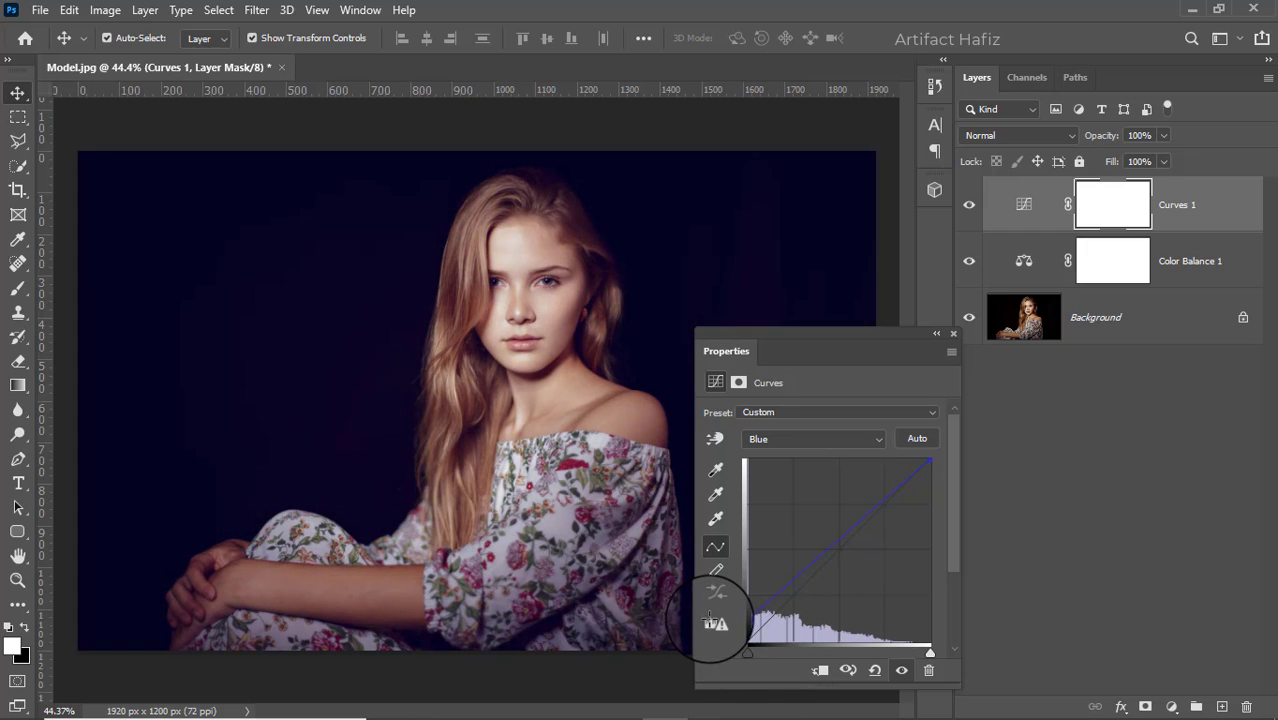
Slightly raise the shadow ends of the Green and Red channel curves in the Curves 1 adjustment.
{"action": "left_click", "coordinate": [776, 439]}
{"action": "left_click", "coordinate": [773, 479]}
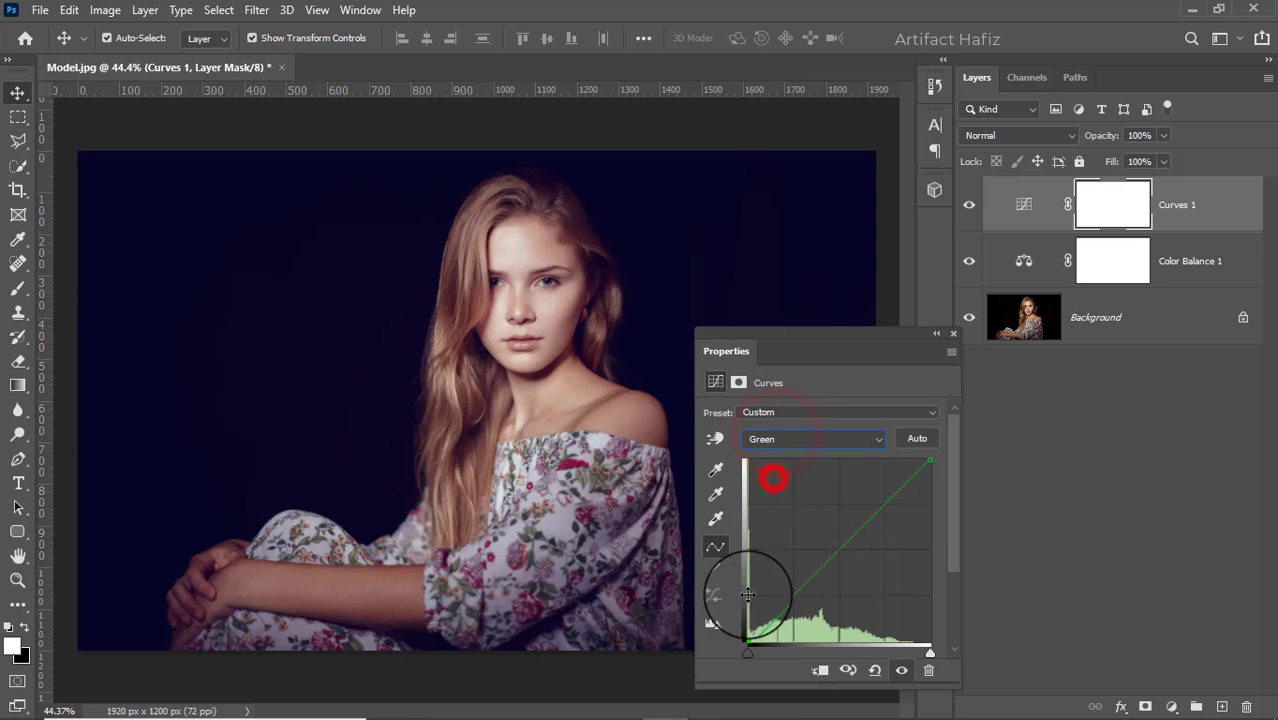
{"action": "left_click_drag", "start_coordinate": [748, 640], "coordinate": [727, 624]}
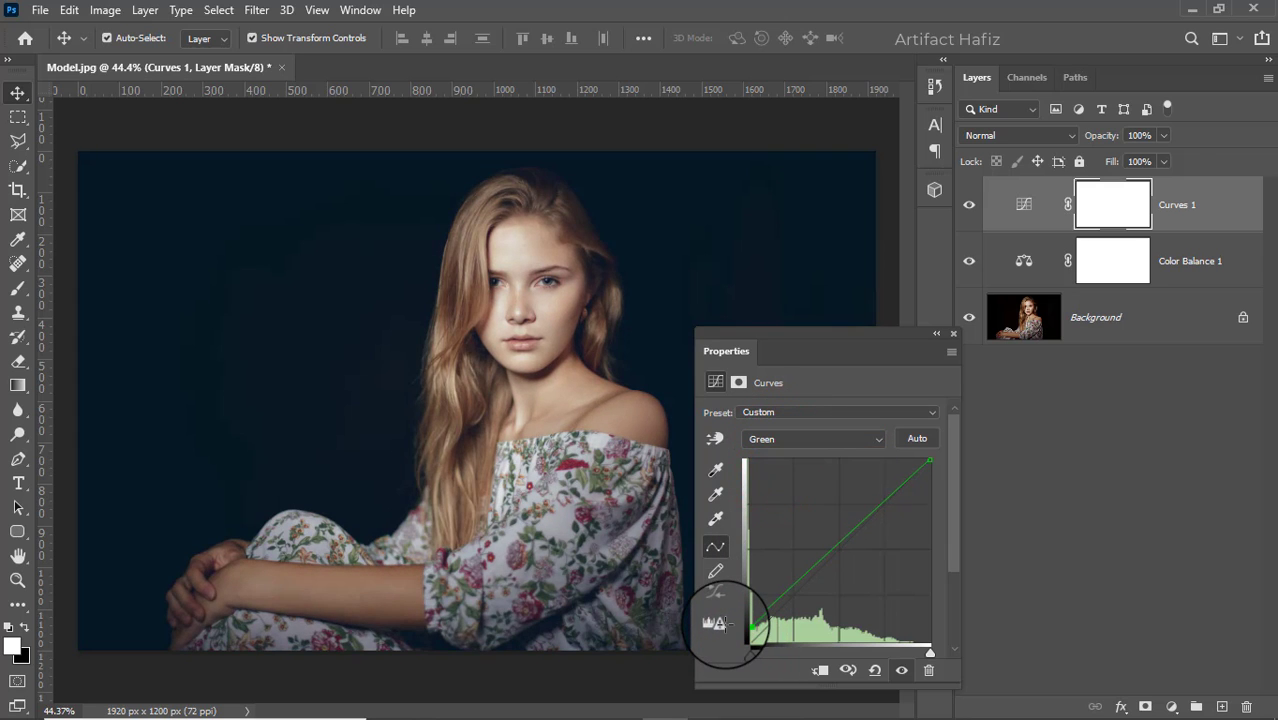
{"action": "left_click", "coordinate": [770, 438]}
{"action": "left_click", "coordinate": [769, 467]}
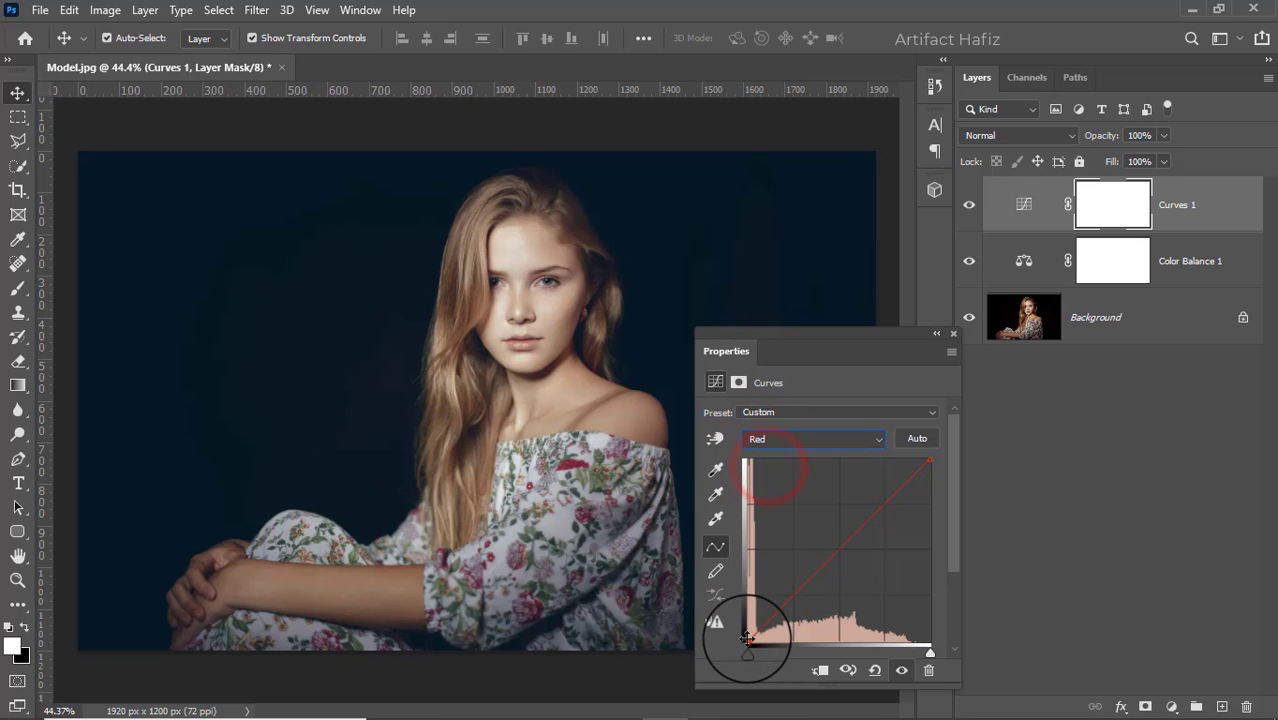
{"action": "left_click_drag", "start_coordinate": [747, 643], "coordinate": [741, 632]}
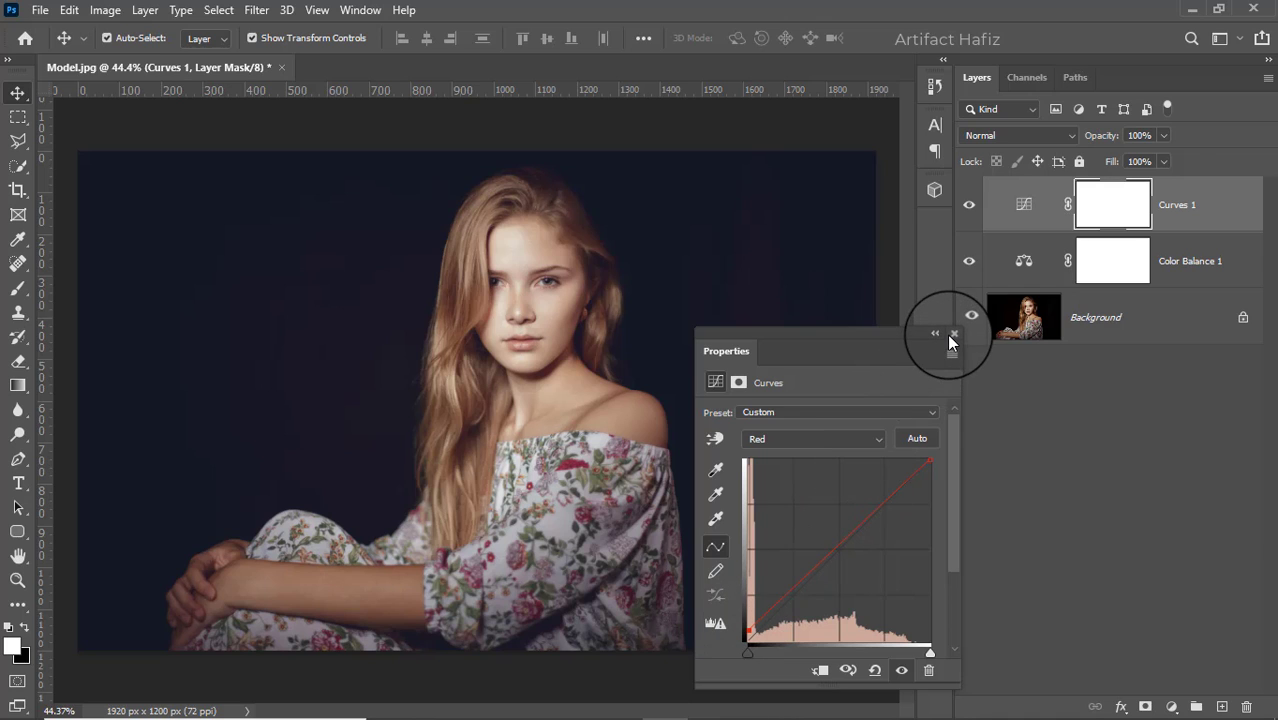
{"action": "left_click", "coordinate": [953, 334]}
Add a Color Lookup adjustment layer above Curves 1 using the Soft_Warming.look 3DLUT file.
{"action": "left_click", "coordinate": [1190, 204]}
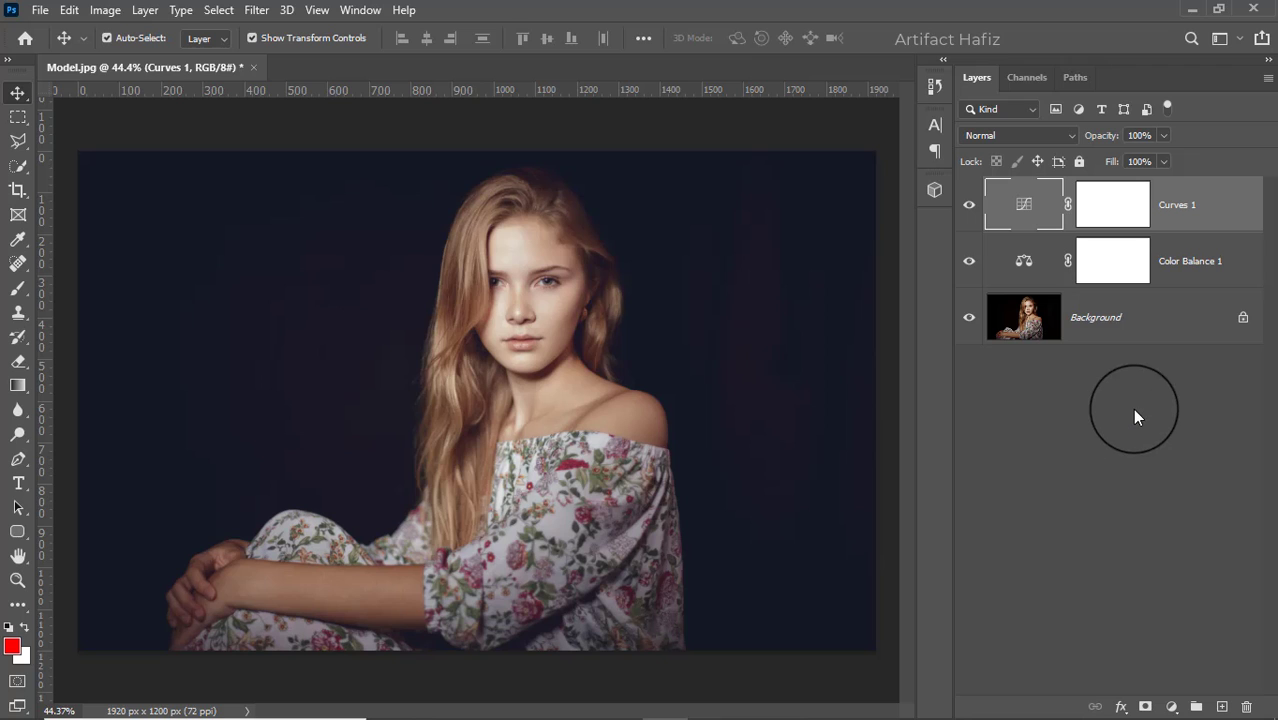
{"action": "left_click", "coordinate": [1170, 706]}
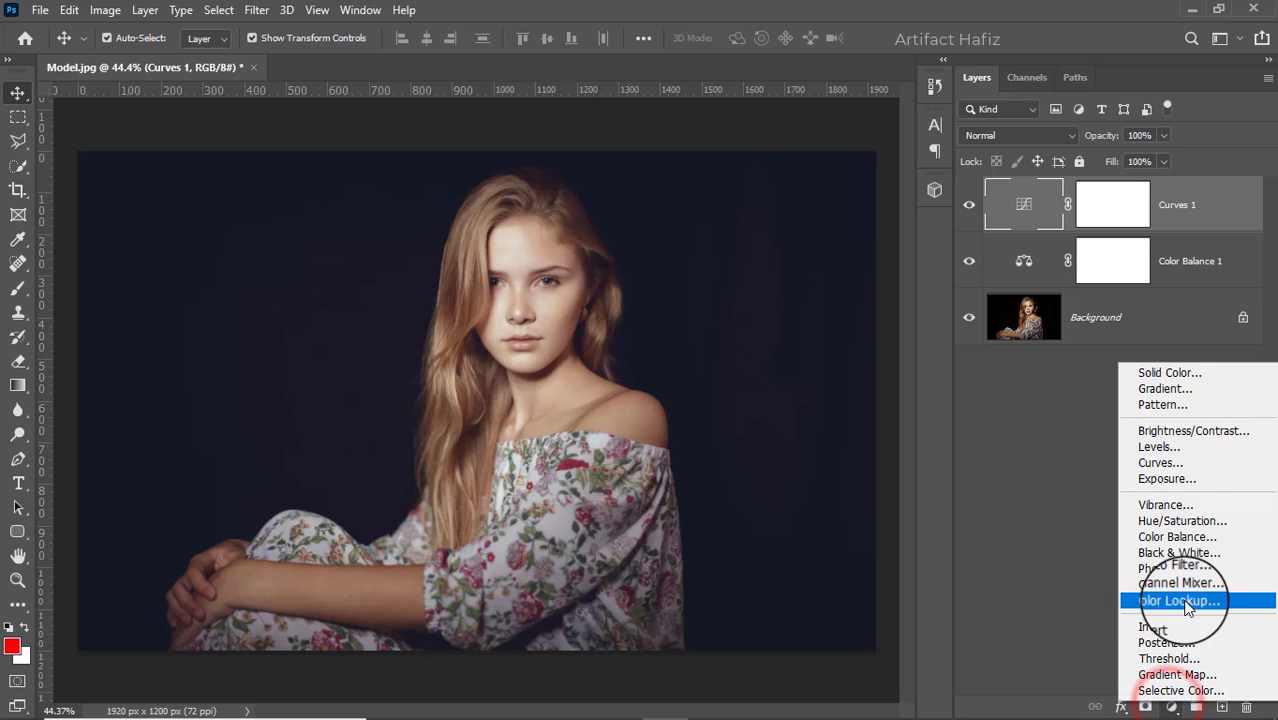
{"action": "left_click", "coordinate": [1184, 599]}
{"action": "left_click", "coordinate": [843, 418]}
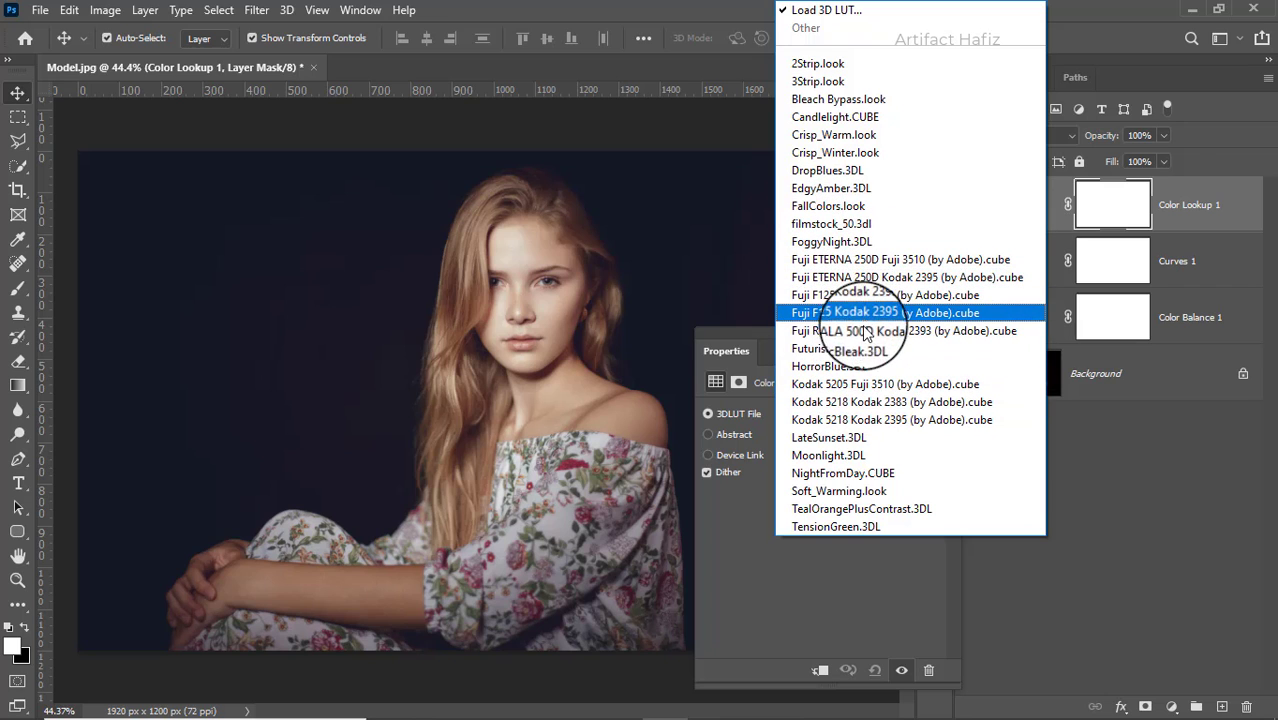
{"action": "left_click", "coordinate": [851, 492]}
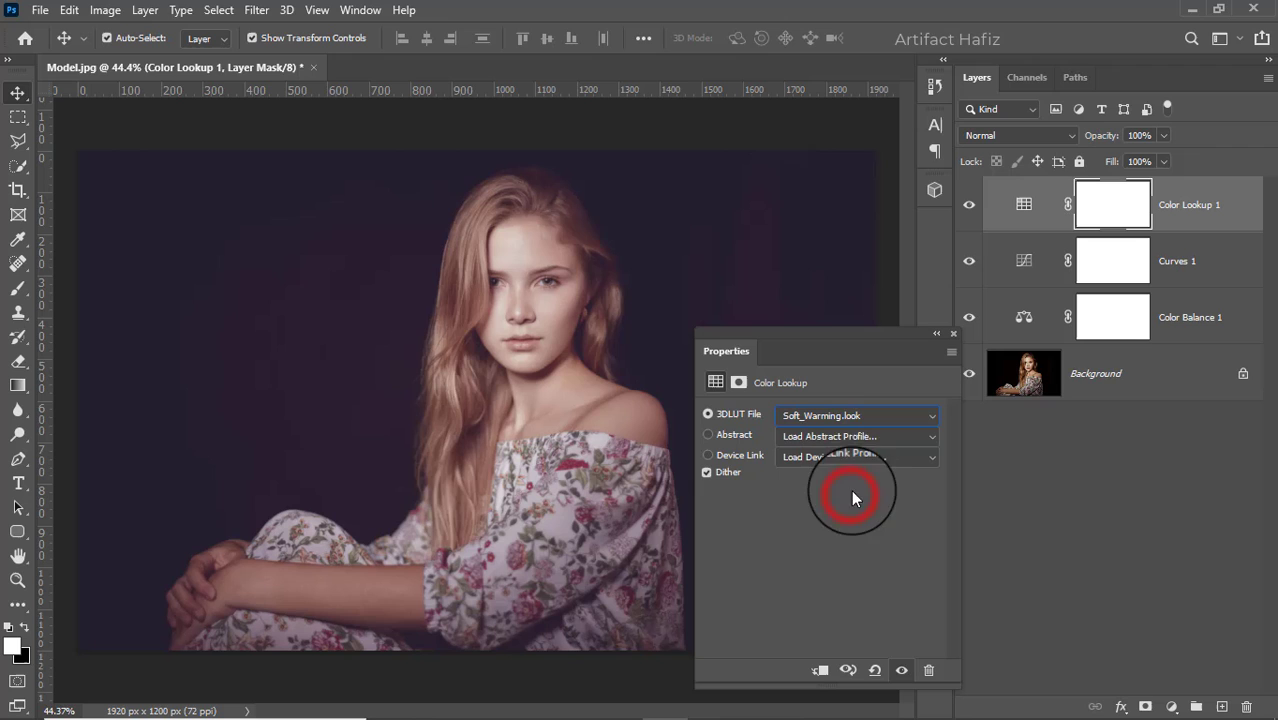
{"action": "left_click", "coordinate": [951, 330]}
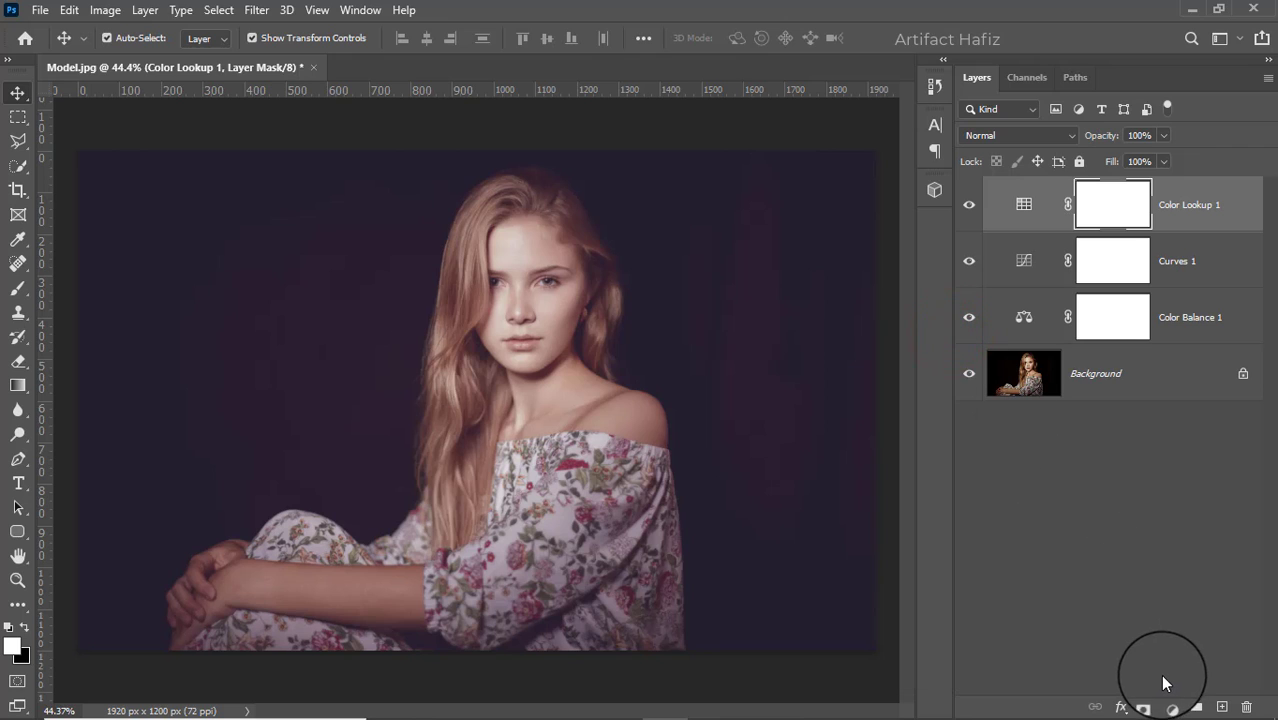
Add a second Curves adjustment layer, shape its RGB curve into a gentle S for more contrast, and compare before and after.
{"action": "left_click", "coordinate": [1172, 707]}
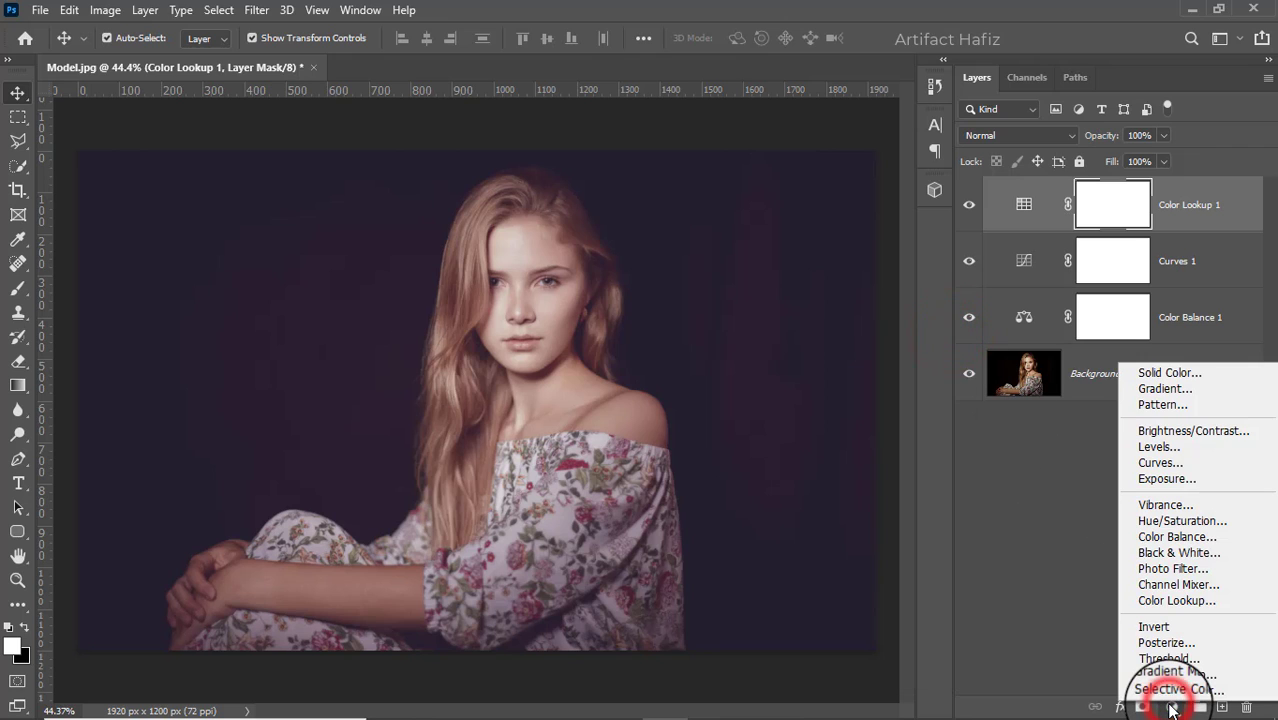
{"action": "left_click", "coordinate": [1183, 464]}
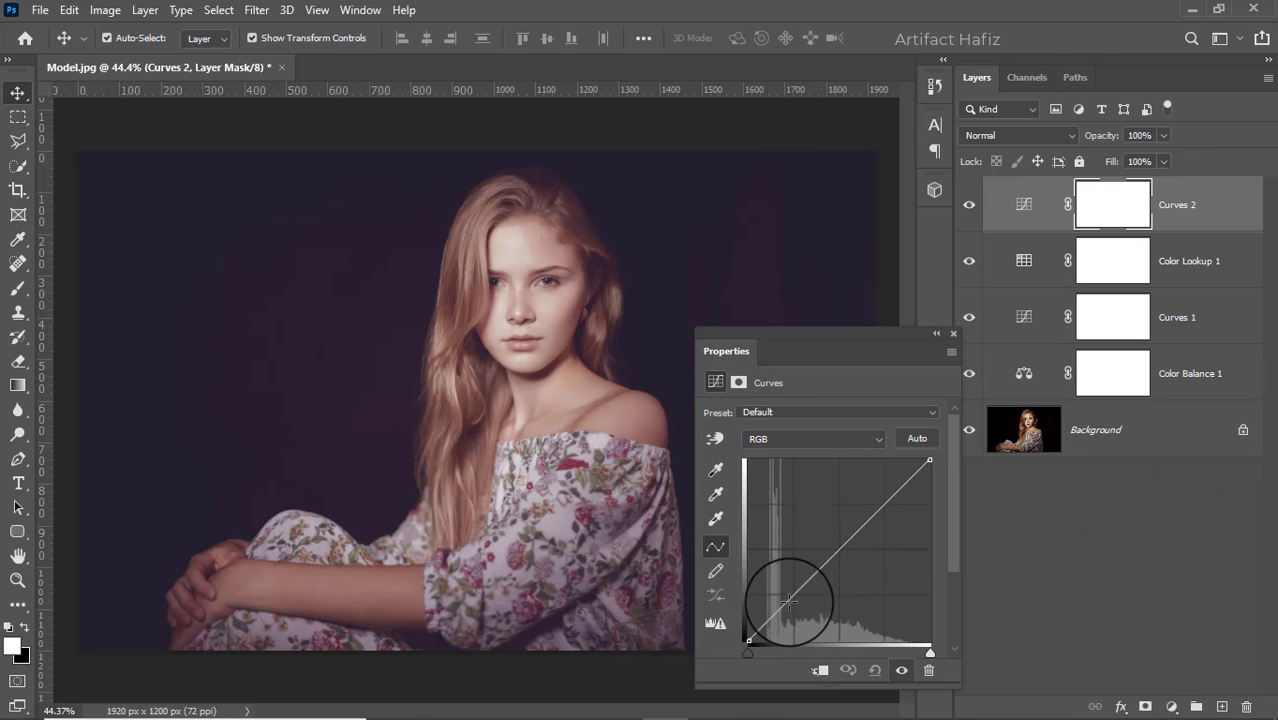
{"action": "left_click_drag", "start_coordinate": [789, 598], "coordinate": [795, 603]}
{"action": "left_click_drag", "start_coordinate": [888, 505], "coordinate": [887, 486]}
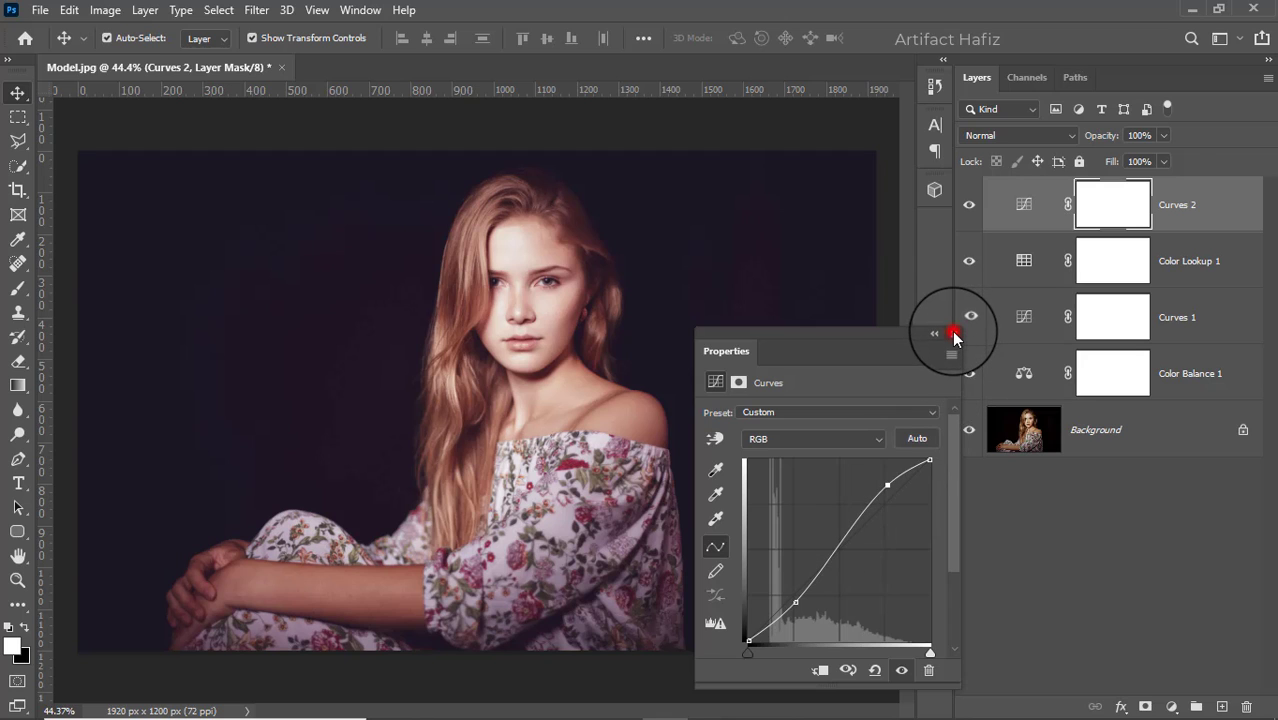
{"action": "left_click", "coordinate": [953, 336]}
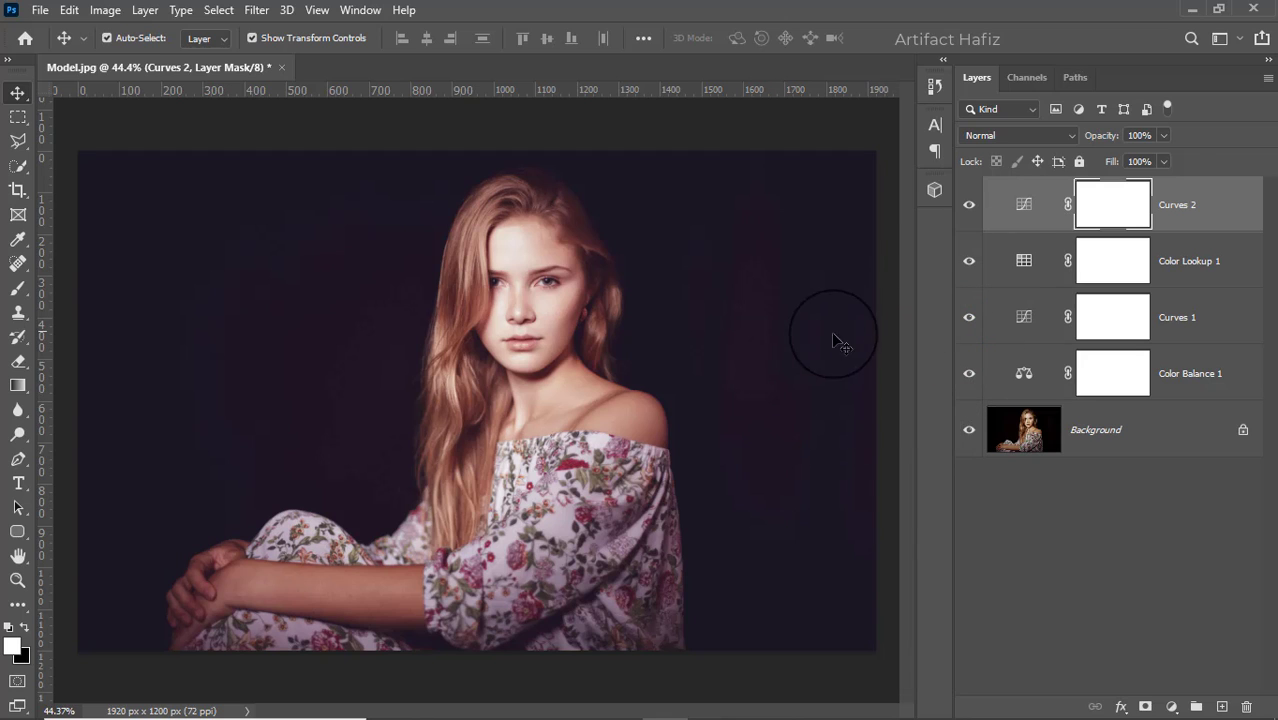
{"action": "left_click", "coordinate": [969, 206]}
{"action": "left_click", "coordinate": [969, 206]}
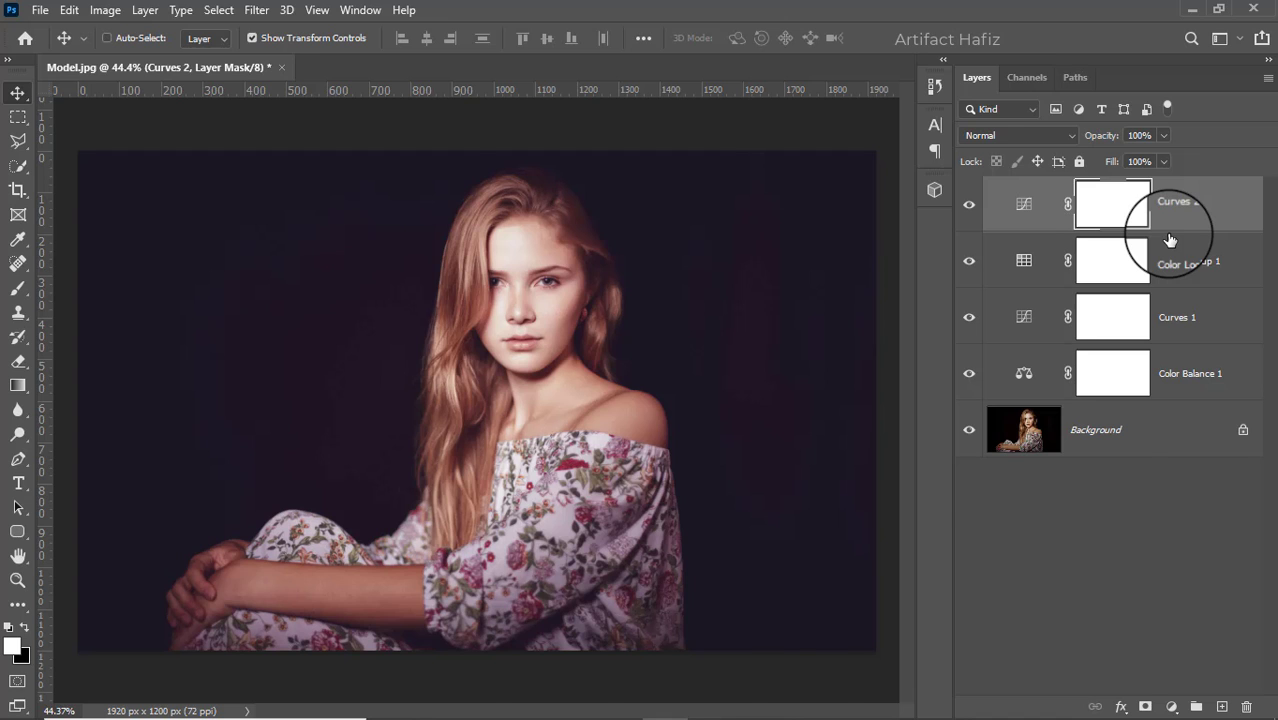
Stamp all visible layers into a new top layer and convert it for smart filters.
{"action": "key", "text": "ctrl+alt+shift+e"}
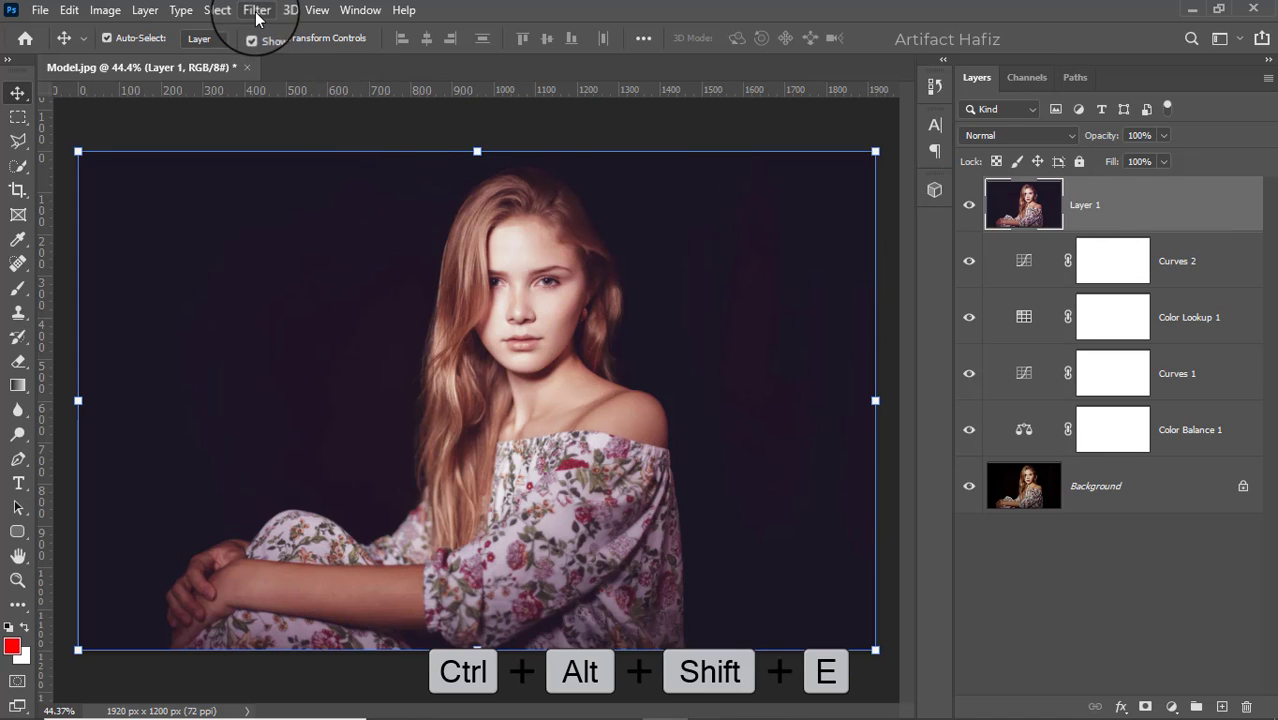
{"action": "left_click", "coordinate": [257, 12]}
{"action": "left_click", "coordinate": [274, 46]}
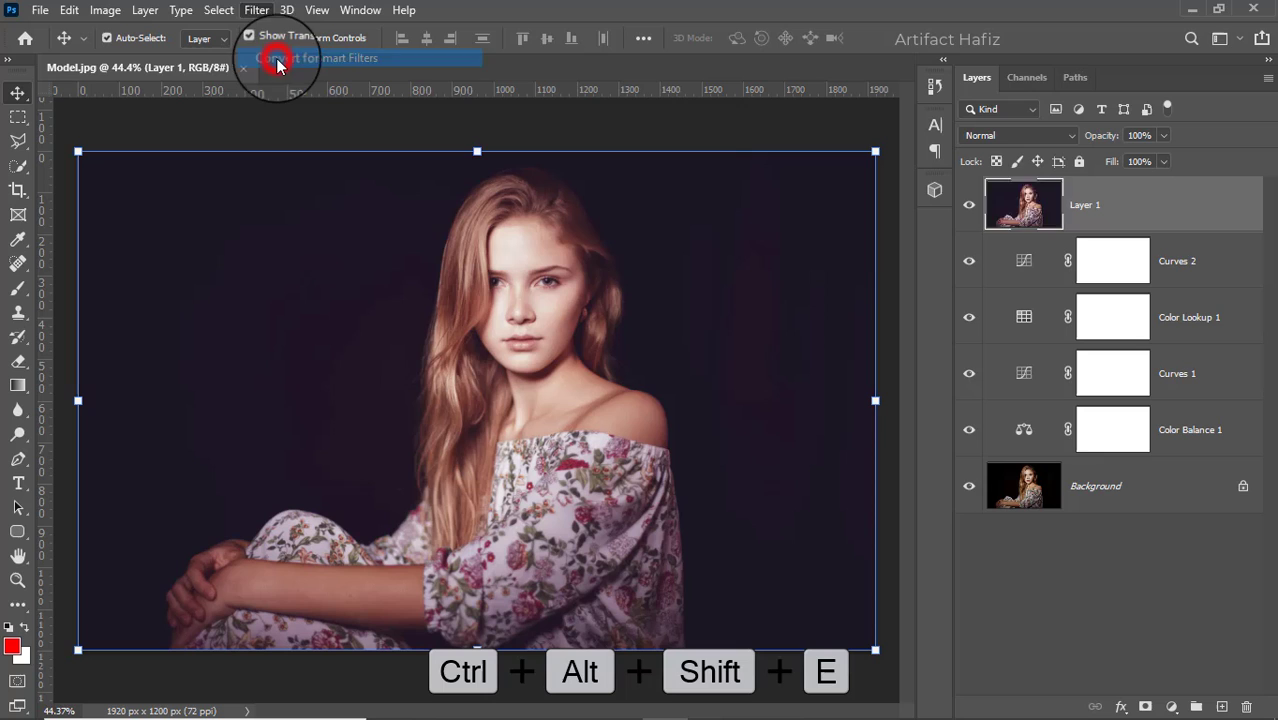
Open the Camera Raw filter on the stamped layer and set Shadows to -24 and Blacks to +27.
{"action": "left_click", "coordinate": [255, 9]}
{"action": "left_click", "coordinate": [307, 149]}
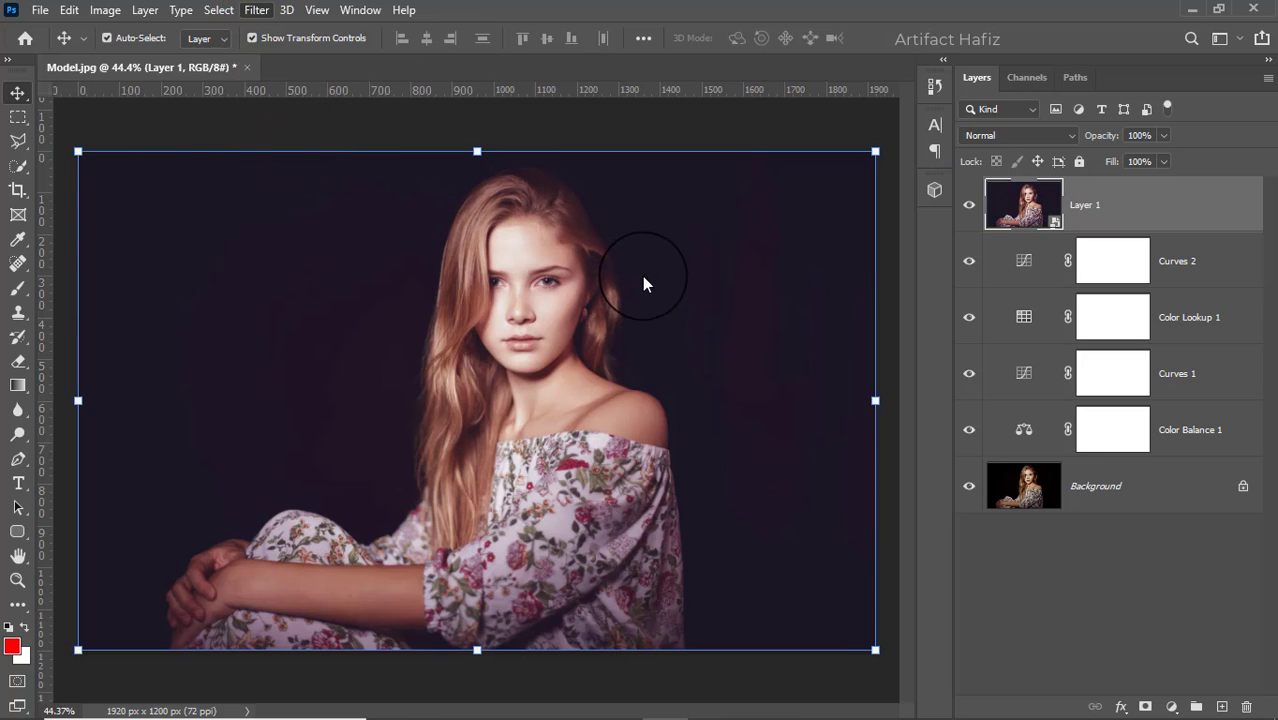
{"action": "left_click", "coordinate": [917, 292]}
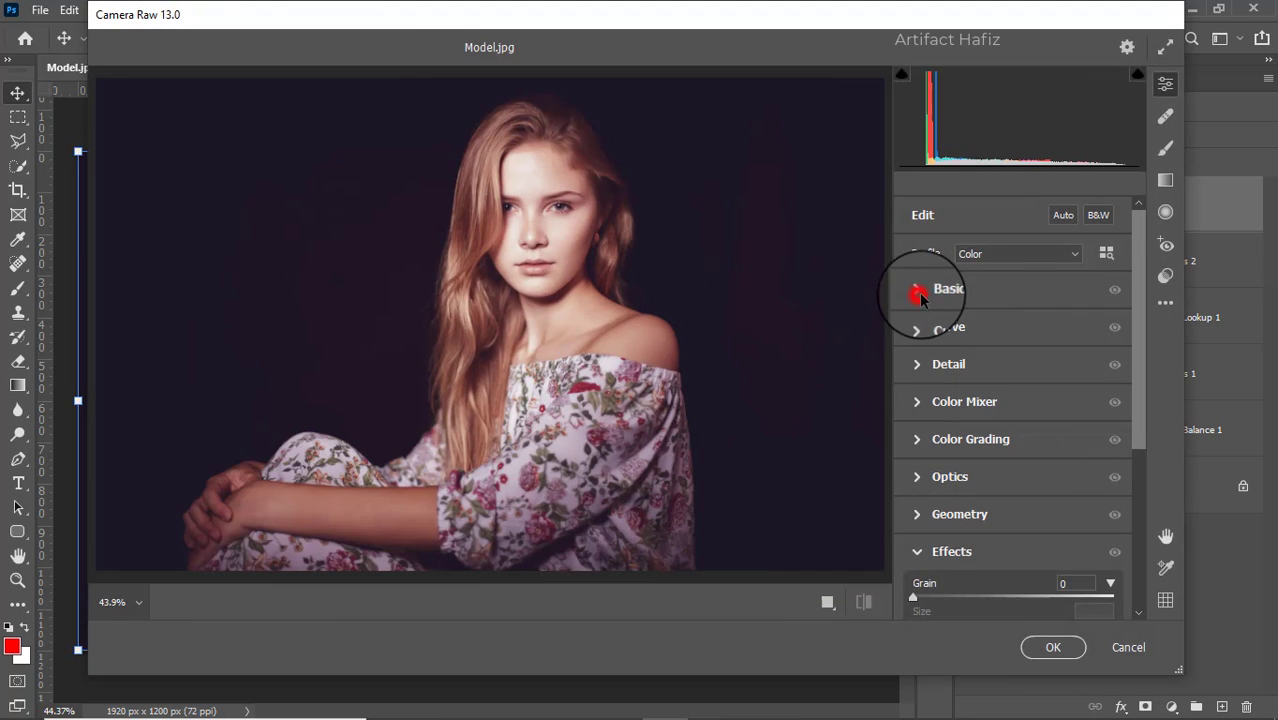
{"action": "mouse_move", "coordinate": [1012, 449]}
{"action": "left_mouse_down"}
{"action": "mouse_move", "coordinate": [915, 448]}
{"action": "mouse_move", "coordinate": [989, 448]}
{"action": "left_mouse_up"}
{"action": "left_click_drag", "start_coordinate": [1008, 503], "coordinate": [1040, 508]}
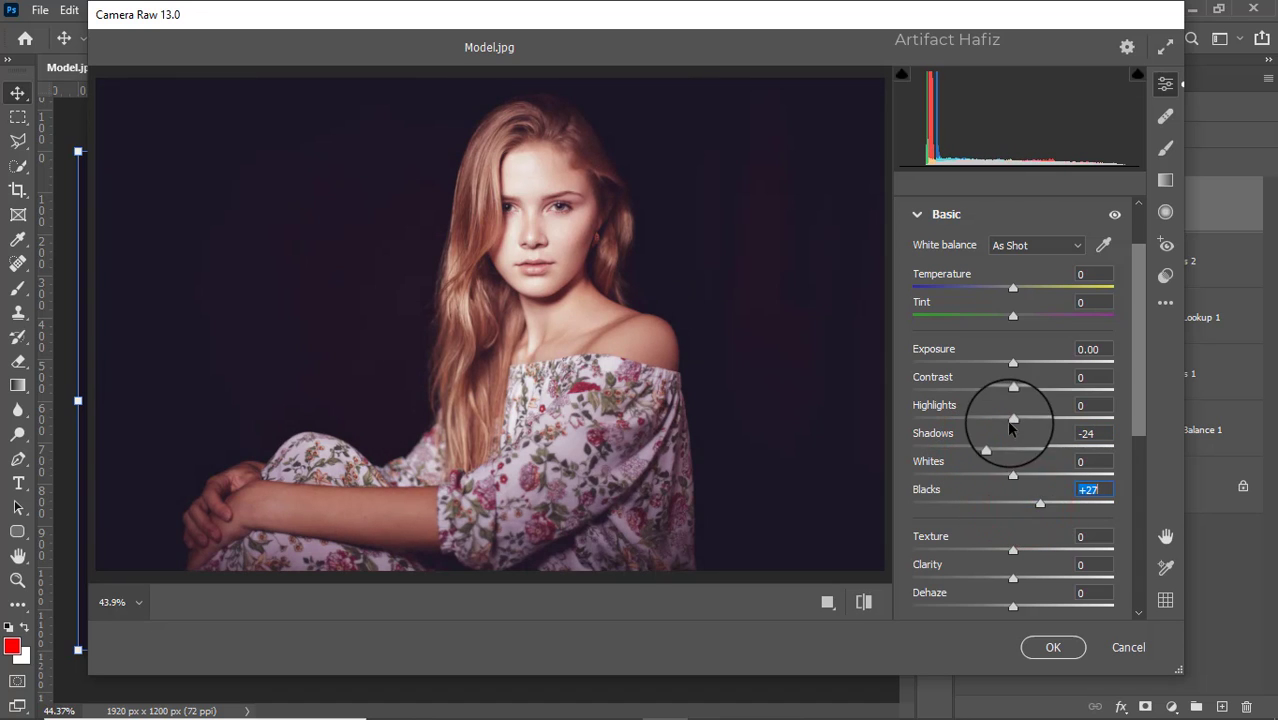
Set Highlights to -23 and Whites to +36, and raise Clarity slightly.
{"action": "scroll", "coordinate": [1007, 420], "scroll_direction": "up", "scroll_amount": 1}
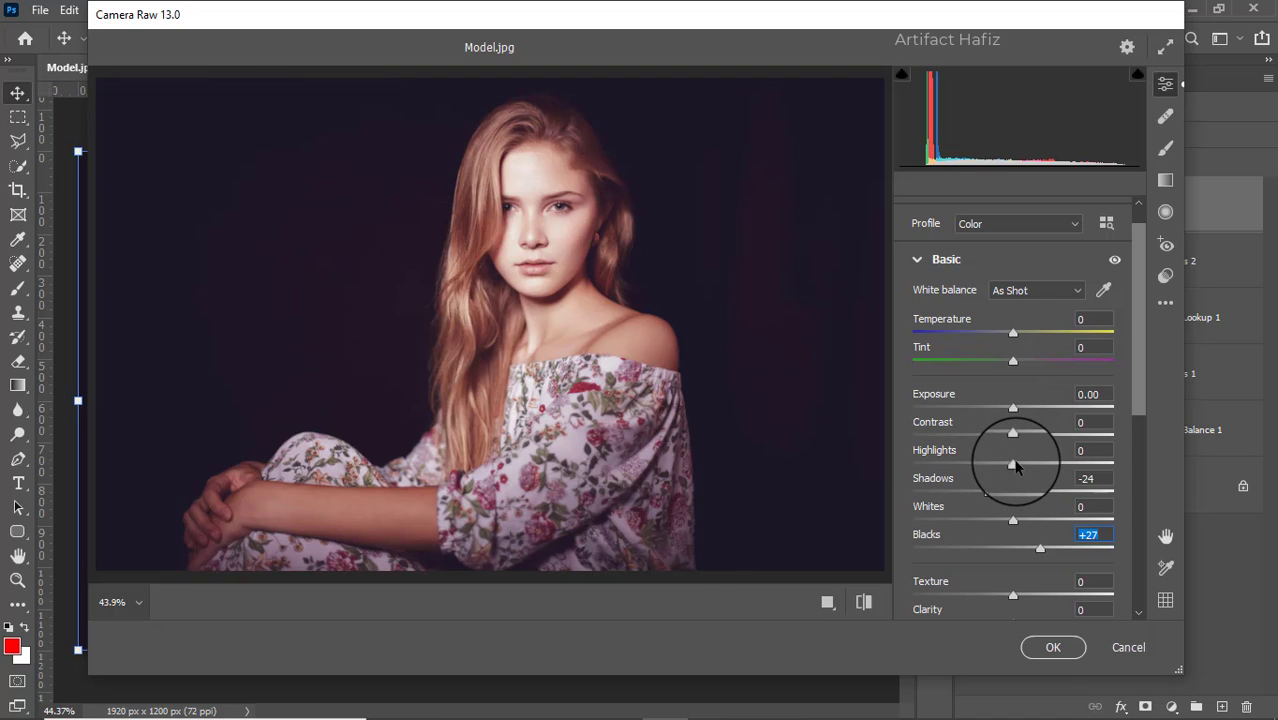
{"action": "left_click_drag", "start_coordinate": [1015, 465], "coordinate": [989, 462]}
{"action": "left_click_drag", "start_coordinate": [1013, 522], "coordinate": [1055, 520]}
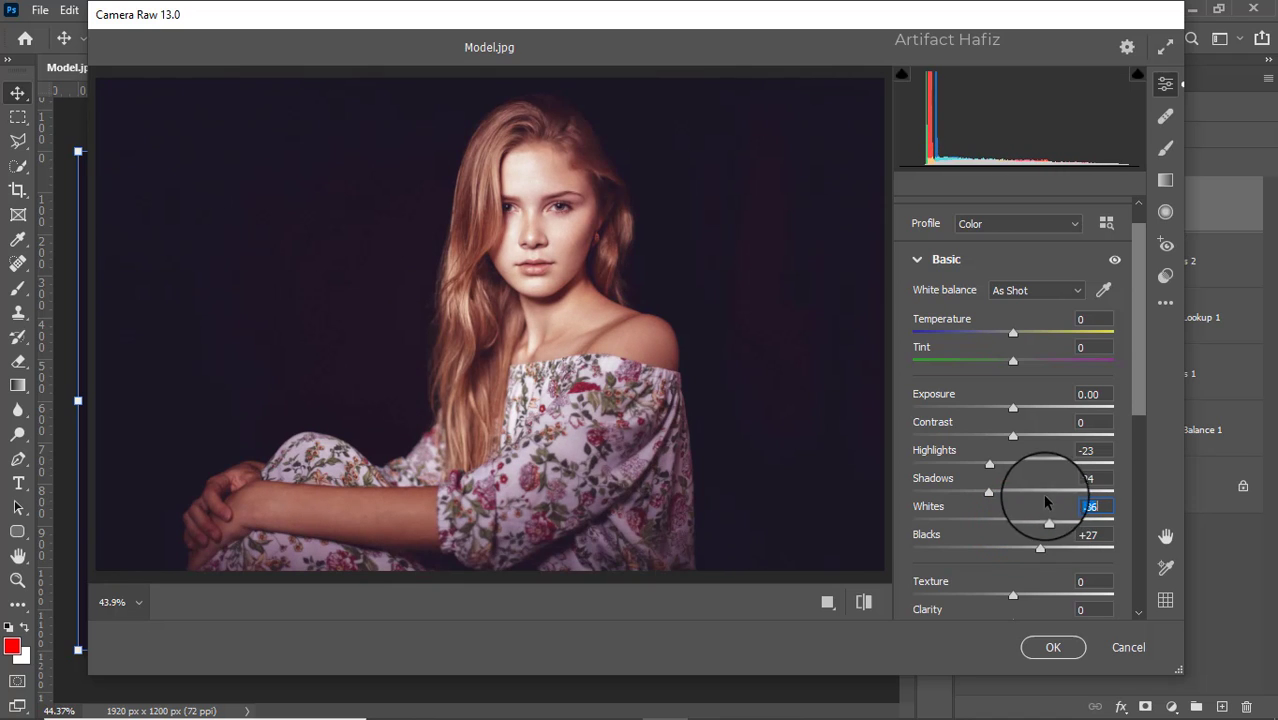
{"action": "scroll", "coordinate": [1050, 471], "scroll_direction": "down", "scroll_amount": 3}
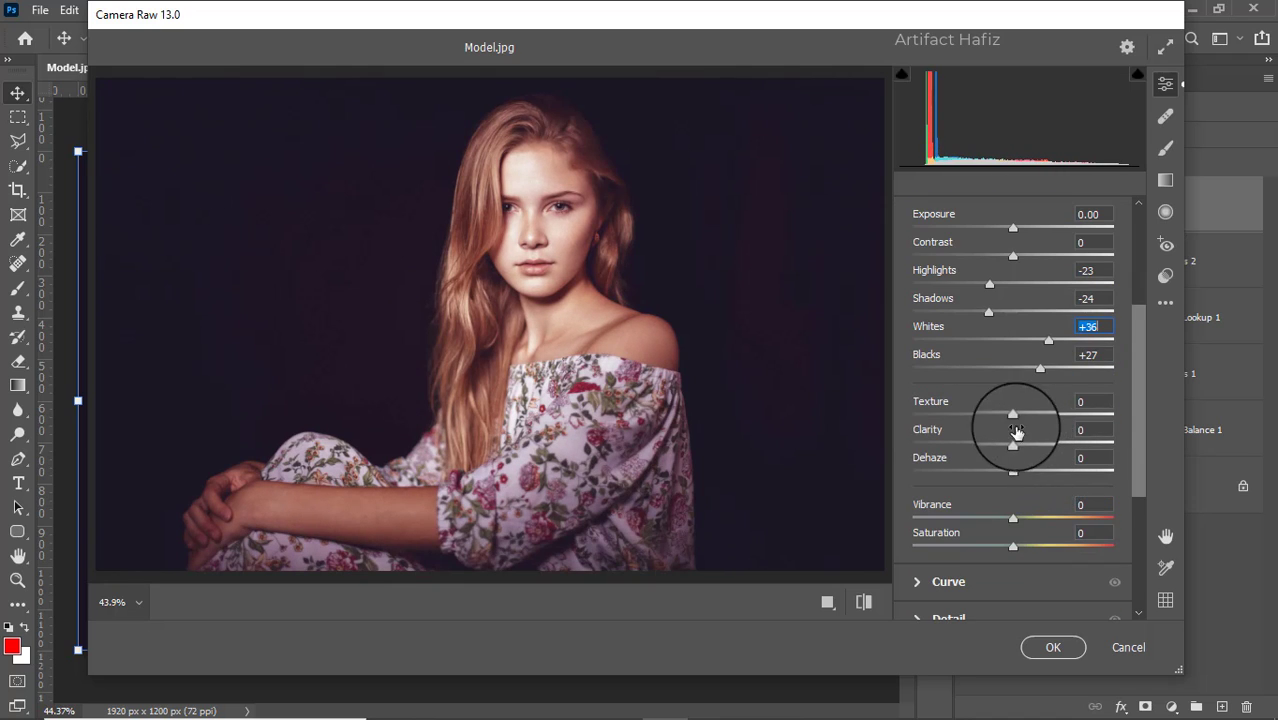
{"action": "scroll", "coordinate": [1012, 443], "scroll_direction": "down", "scroll_amount": 2}
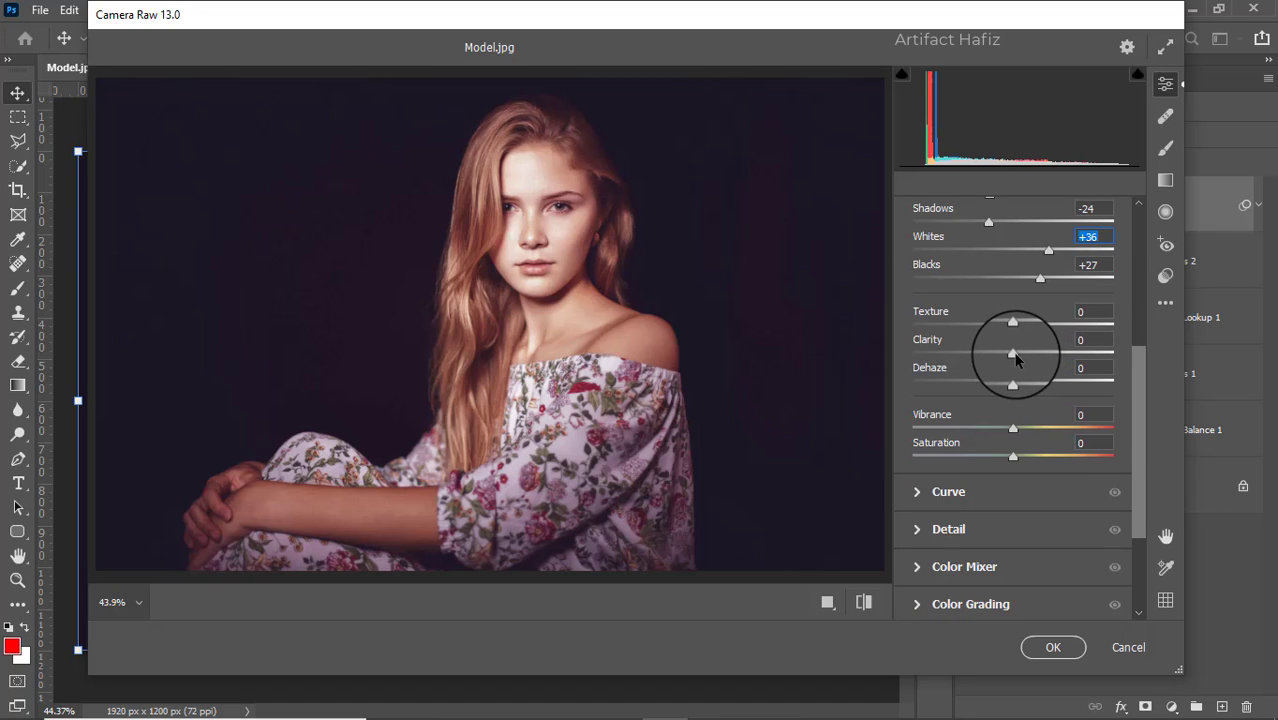
{"action": "mouse_move", "coordinate": [1014, 356]}
{"action": "left_mouse_down"}
{"action": "mouse_move", "coordinate": [1035, 359]}
{"action": "mouse_move", "coordinate": [1018, 357]}
{"action": "left_mouse_up"}
Set the Color Mixer saturation to -99 for Yellows, +54 for Aquas, +44 for Blues and +57 for Purples.
{"action": "scroll", "coordinate": [1010, 379], "scroll_direction": "down", "scroll_amount": 5}
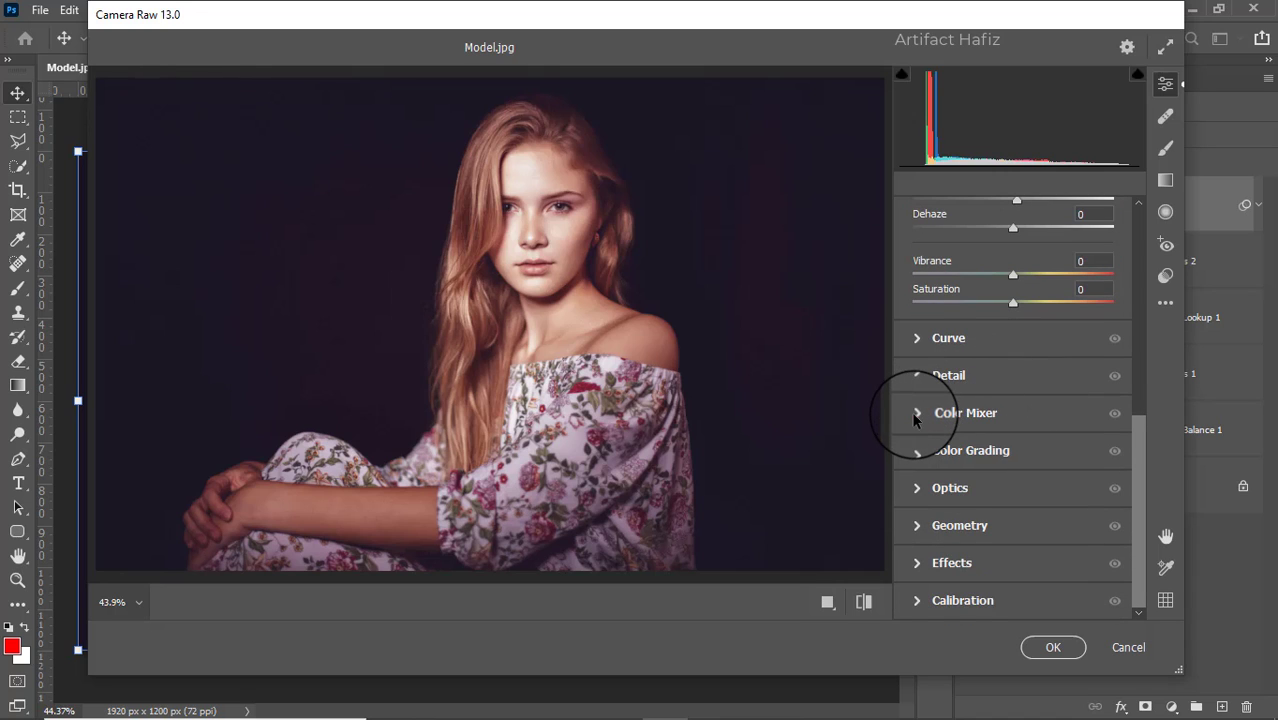
{"action": "left_click", "coordinate": [914, 415]}
{"action": "left_click", "coordinate": [970, 317]}
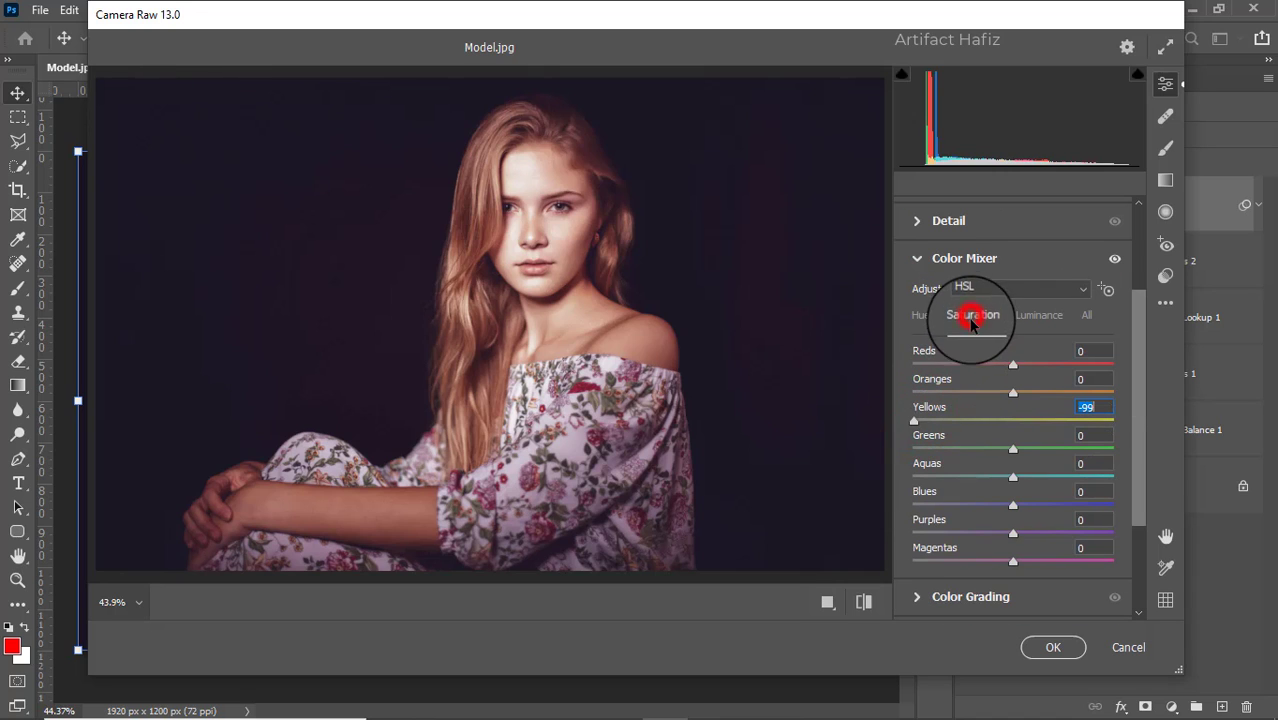
{"action": "left_click_drag", "start_coordinate": [1013, 505], "coordinate": [1070, 533]}
{"action": "left_click_drag", "start_coordinate": [1013, 475], "coordinate": [1067, 476]}
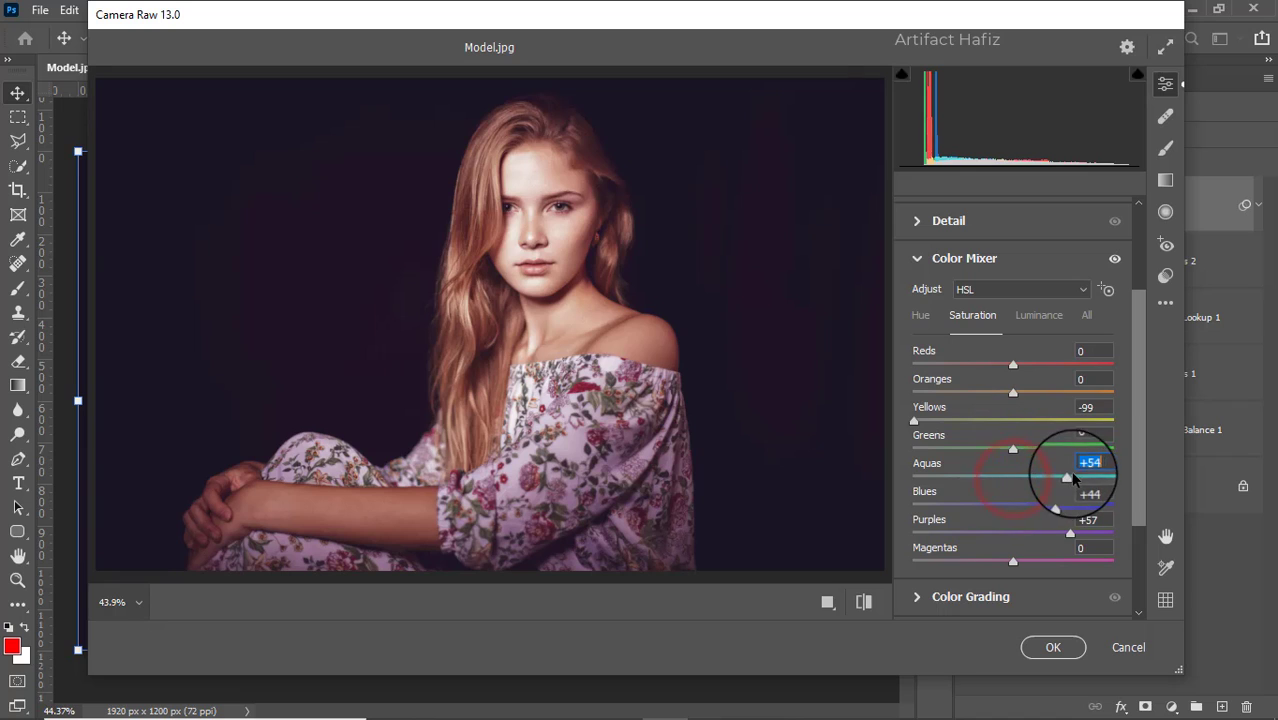
Set the Color Mixer luminance to -21 for Blues, -13 for Purples and -11 for Aquas.
{"action": "left_click", "coordinate": [1048, 321]}
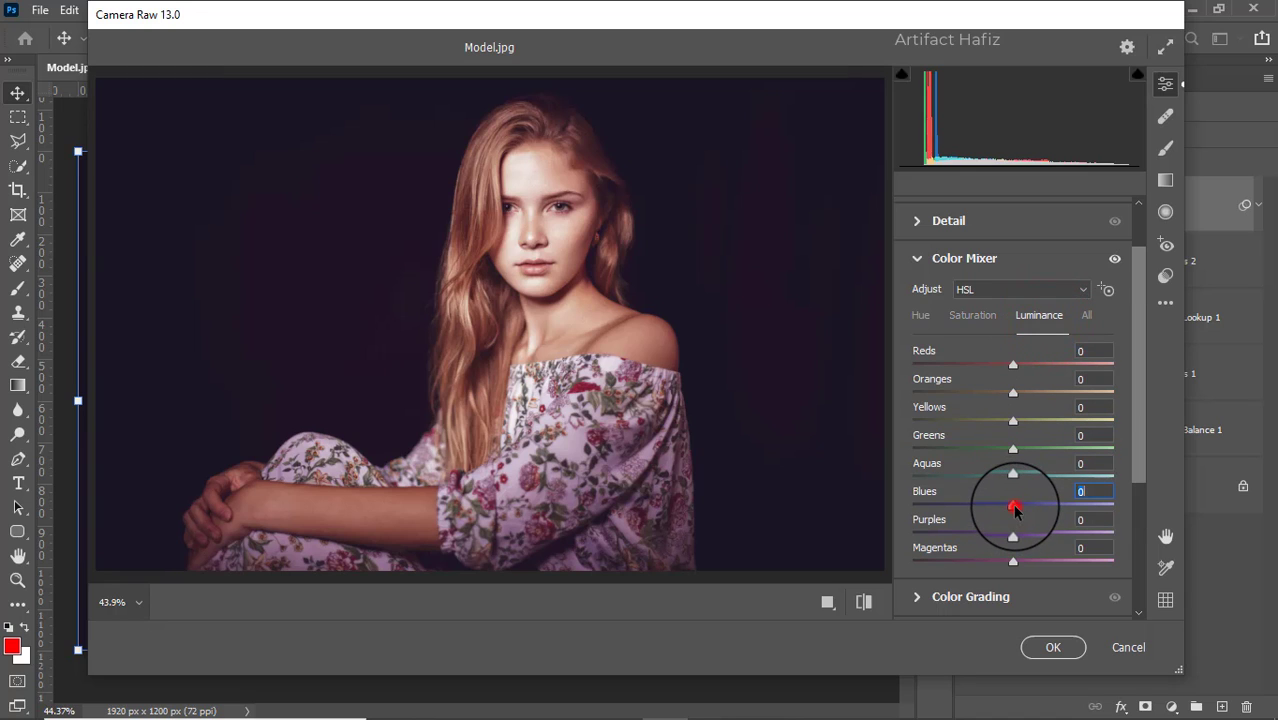
{"action": "left_click_drag", "start_coordinate": [1015, 508], "coordinate": [1000, 533]}
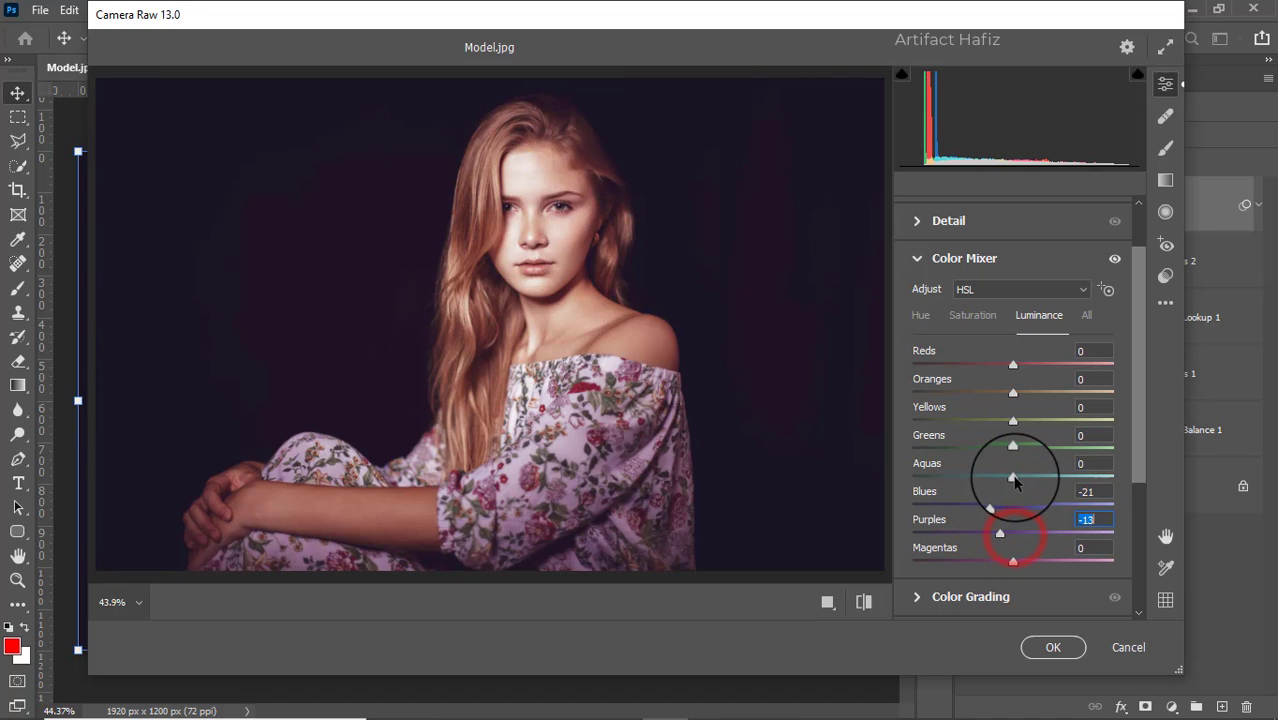
{"action": "left_click_drag", "start_coordinate": [1014, 479], "coordinate": [1005, 482]}
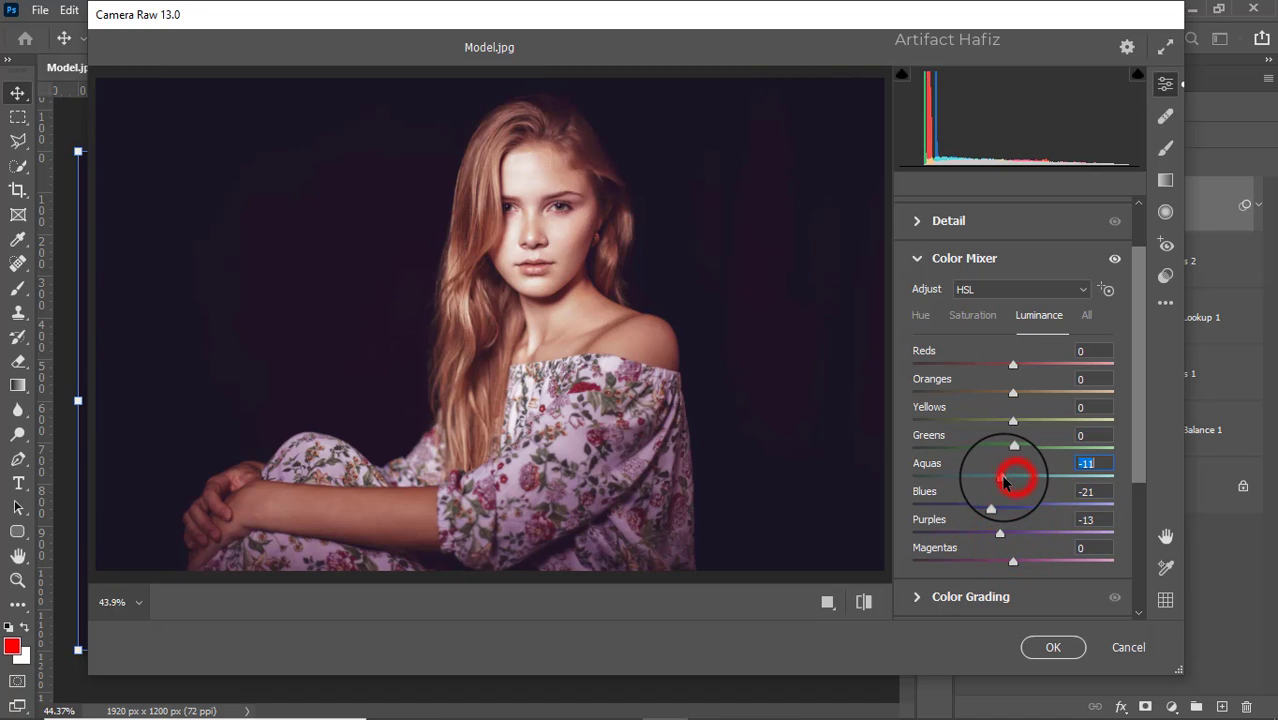
Set the Color Mixer hue to -44 for Aquas, -16 for Blues and -16 for Purples.
{"action": "left_click", "coordinate": [920, 314]}
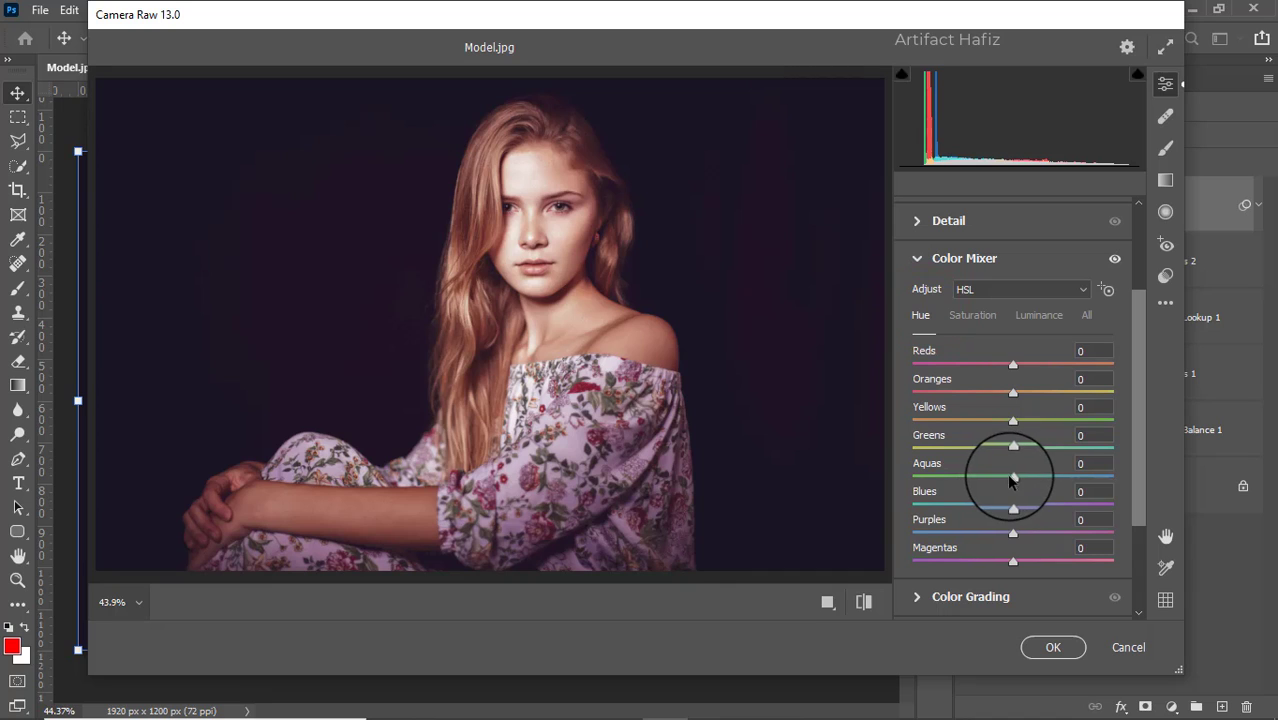
{"action": "left_click_drag", "start_coordinate": [1012, 476], "coordinate": [864, 477]}
{"action": "left_click_drag", "start_coordinate": [1013, 503], "coordinate": [850, 506]}
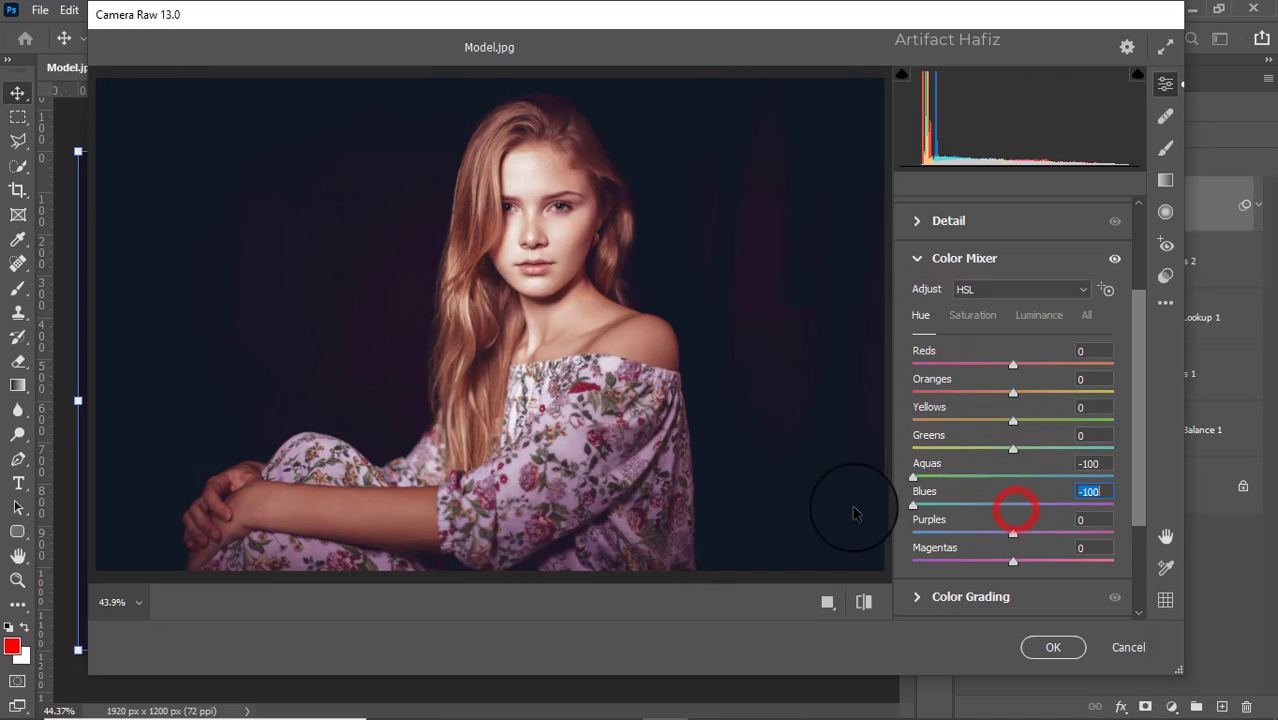
{"action": "left_click_drag", "start_coordinate": [1014, 537], "coordinate": [808, 535]}
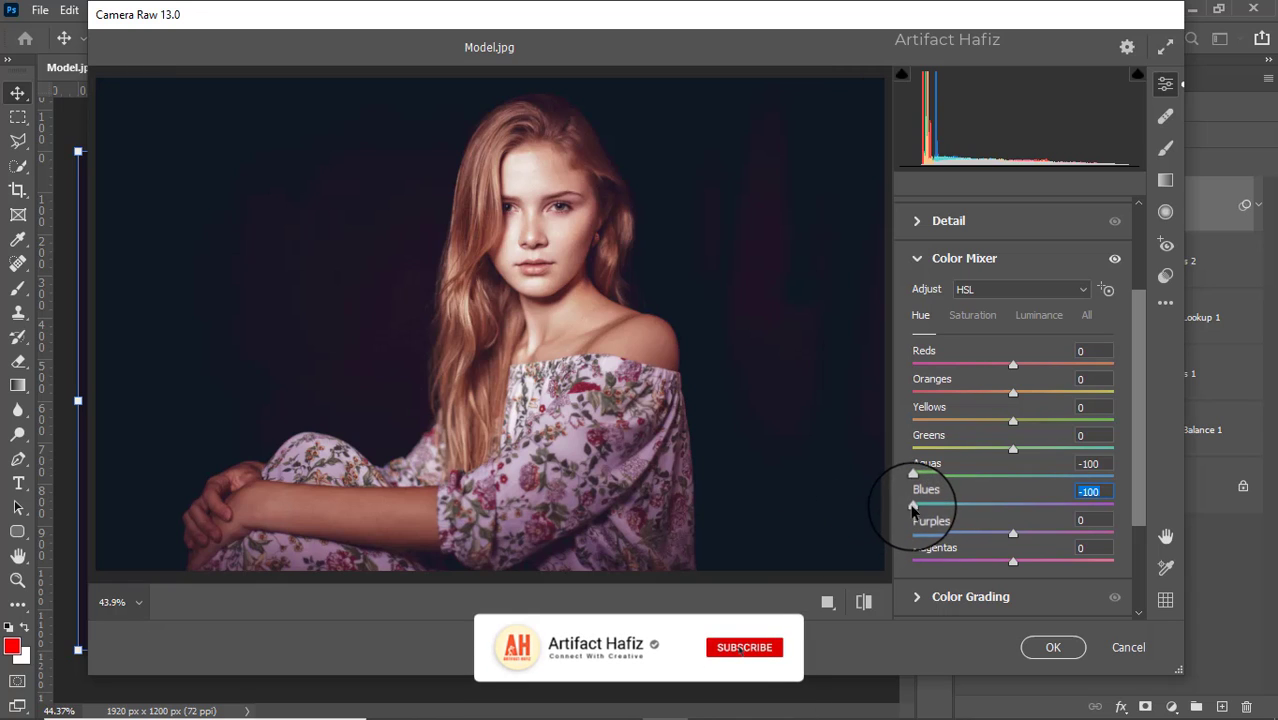
{"action": "mouse_move", "coordinate": [995, 534]}
{"action": "left_mouse_down"}
{"action": "mouse_move", "coordinate": [837, 540]}
{"action": "mouse_move", "coordinate": [995, 537]}
{"action": "left_mouse_up"}
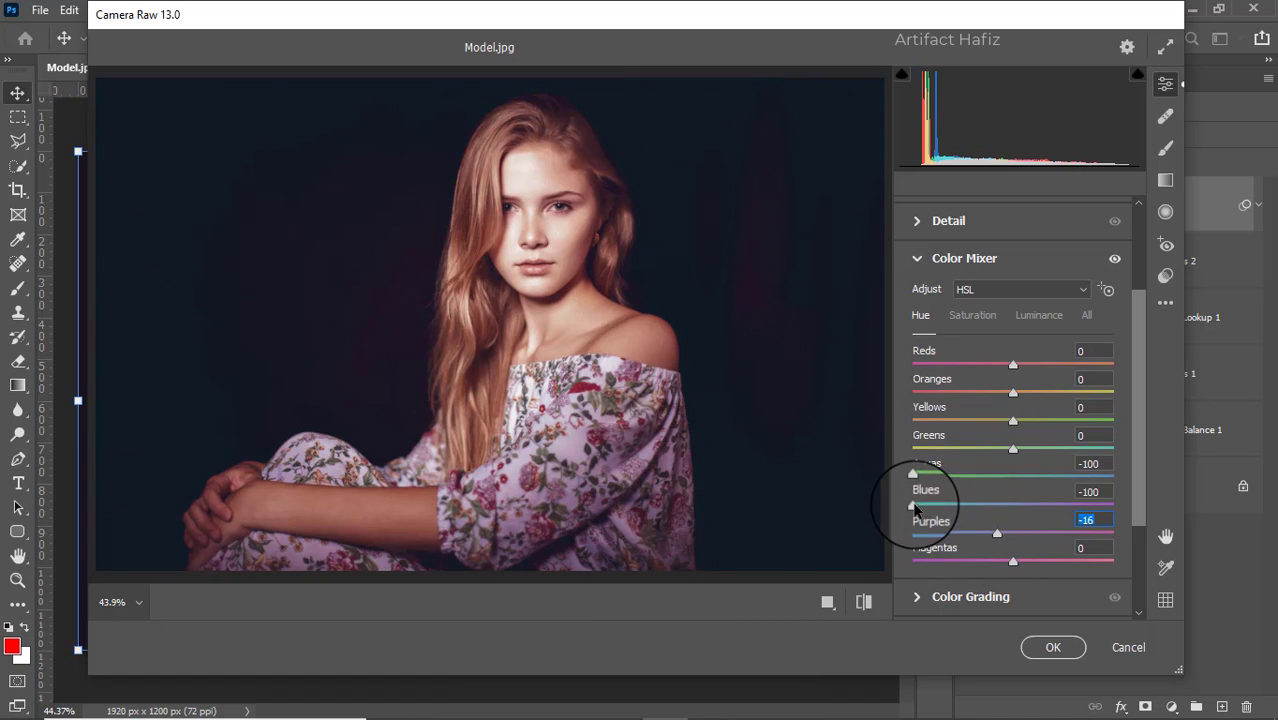
{"action": "left_click_drag", "start_coordinate": [913, 504], "coordinate": [993, 514]}
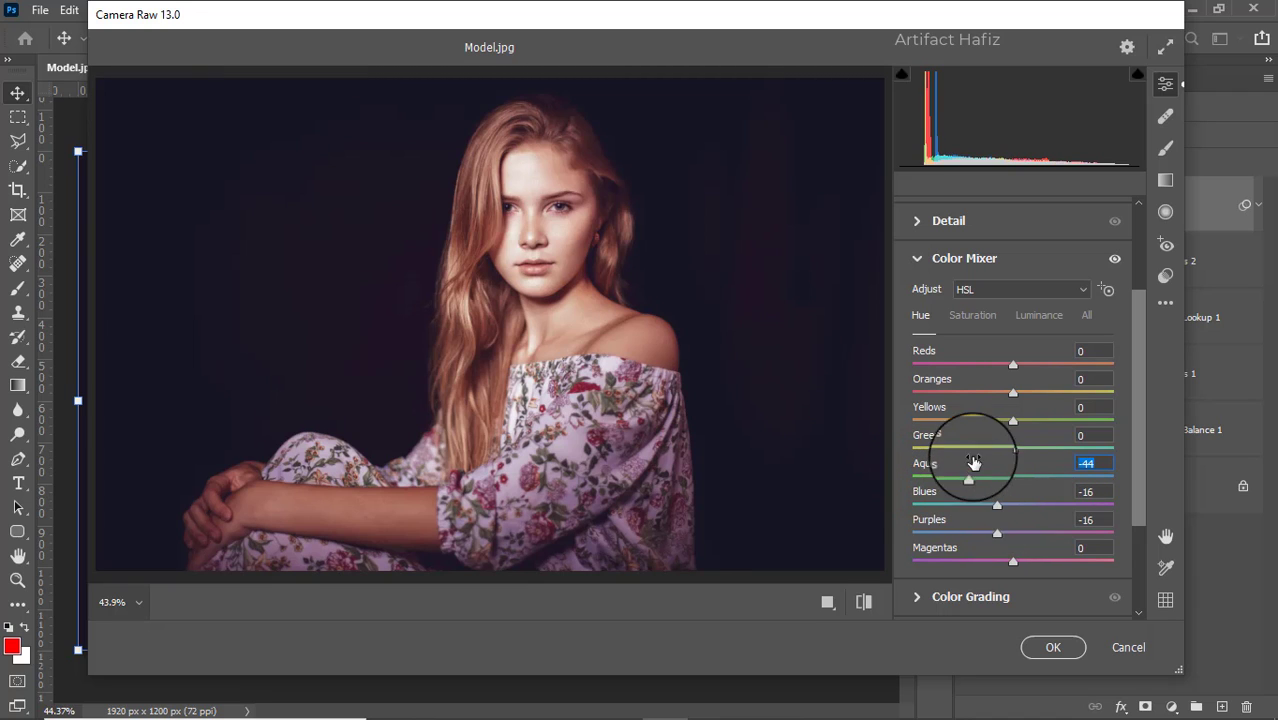
Set the Calibration saturation to -12 for Green Primary, -10 for Red Primary and +32 for Blue Primary, and apply the filter.
{"action": "scroll", "coordinate": [1010, 452], "scroll_direction": "down", "scroll_amount": 3}
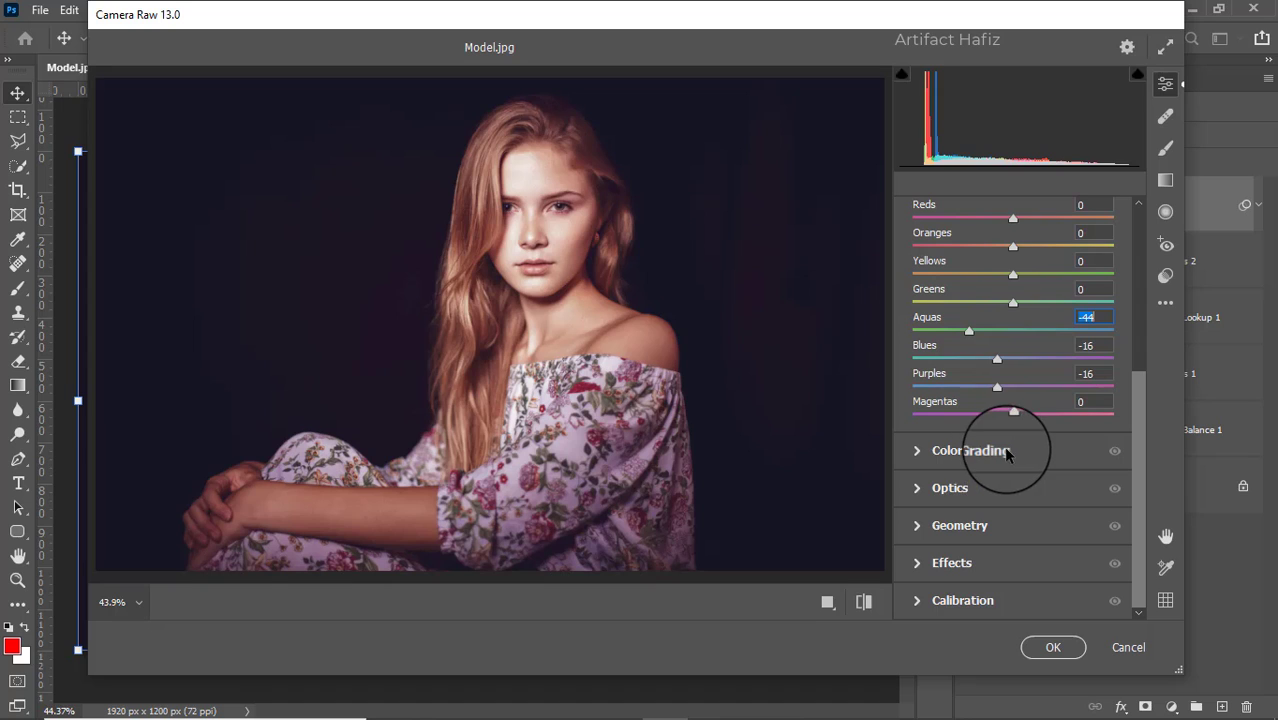
{"action": "left_click", "coordinate": [918, 601]}
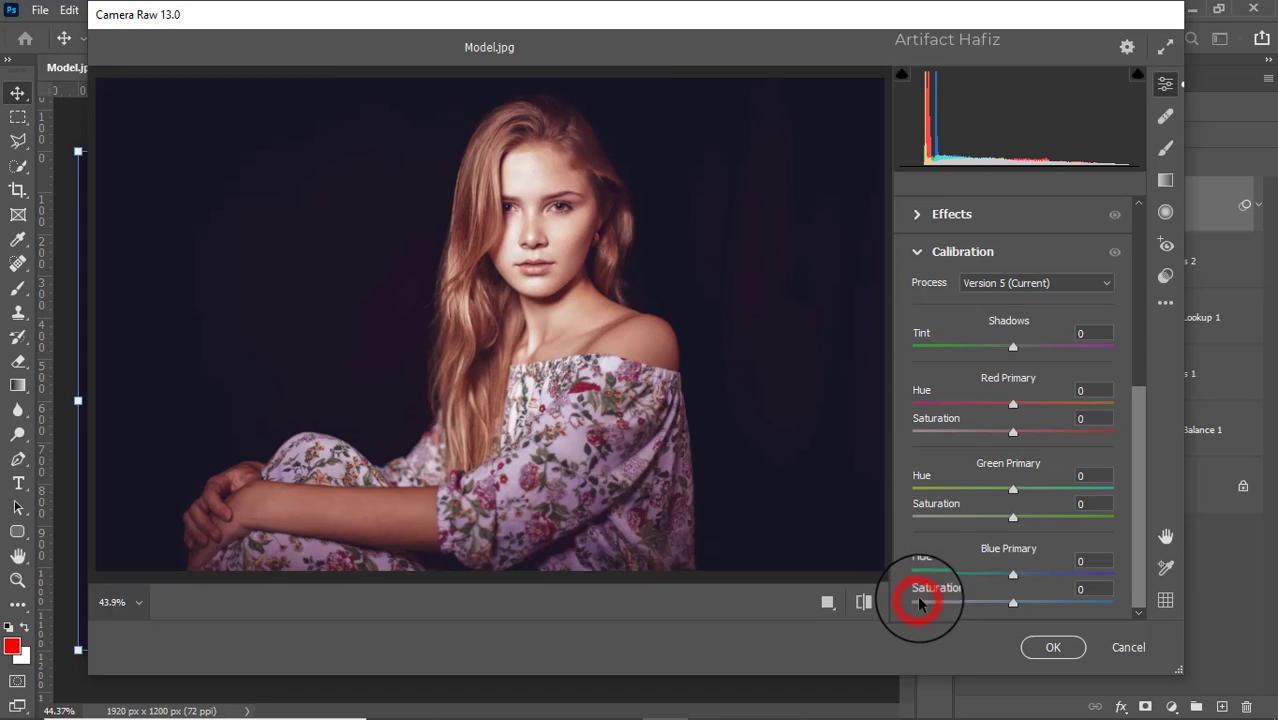
{"action": "mouse_move", "coordinate": [1013, 518]}
{"action": "left_mouse_down"}
{"action": "mouse_move", "coordinate": [1035, 518]}
{"action": "mouse_move", "coordinate": [988, 518]}
{"action": "left_mouse_up"}
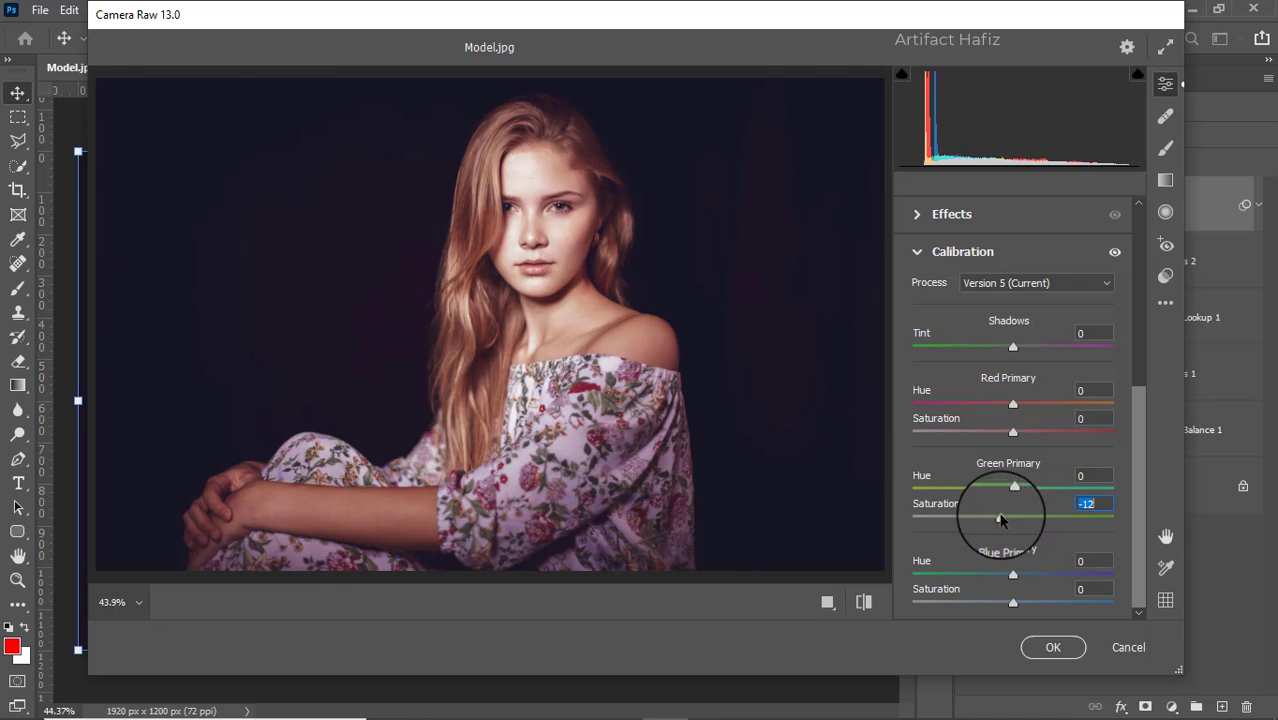
{"action": "mouse_move", "coordinate": [1013, 431]}
{"action": "left_mouse_down"}
{"action": "mouse_move", "coordinate": [1041, 434]}
{"action": "mouse_move", "coordinate": [1002, 432]}
{"action": "left_mouse_up"}
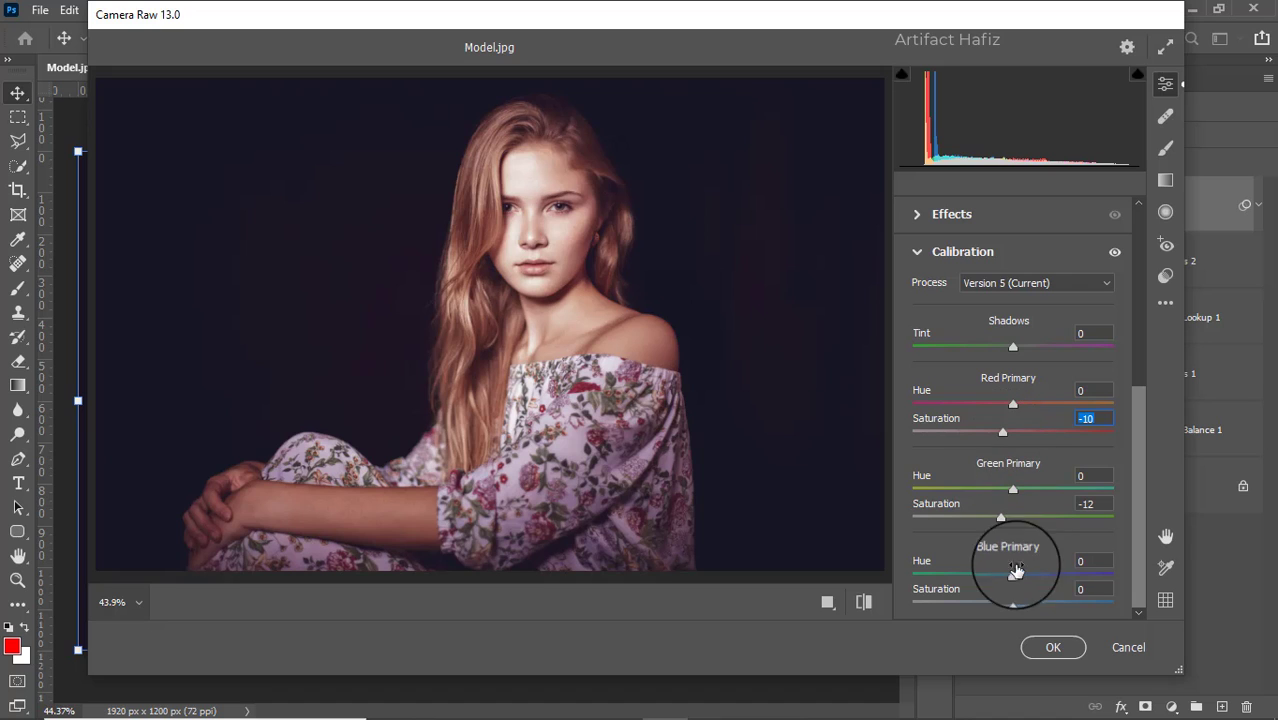
{"action": "left_click", "coordinate": [1012, 602]}
{"action": "mouse_move", "coordinate": [1024, 609]}
{"action": "left_mouse_down"}
{"action": "mouse_move", "coordinate": [1068, 609]}
{"action": "mouse_move", "coordinate": [1033, 608]}
{"action": "mouse_move", "coordinate": [1060, 618]}
{"action": "mouse_move", "coordinate": [1042, 603]}
{"action": "left_mouse_up"}
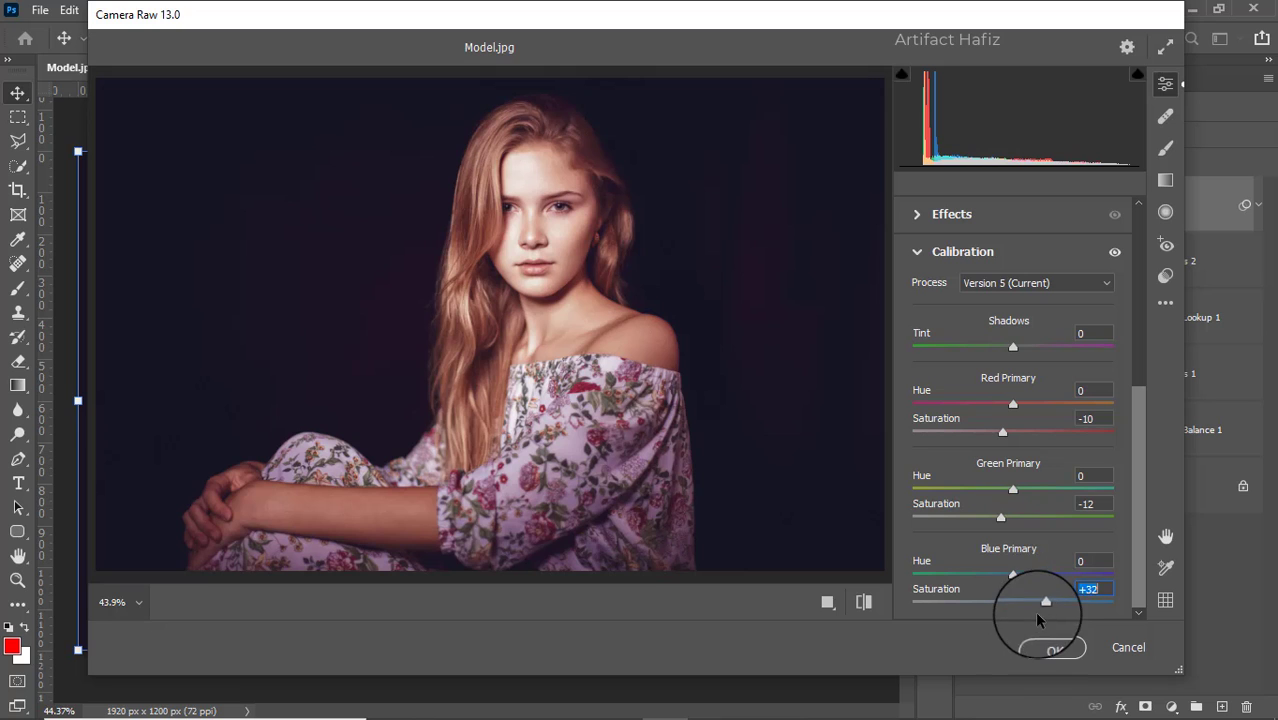
{"action": "left_click", "coordinate": [1036, 645]}
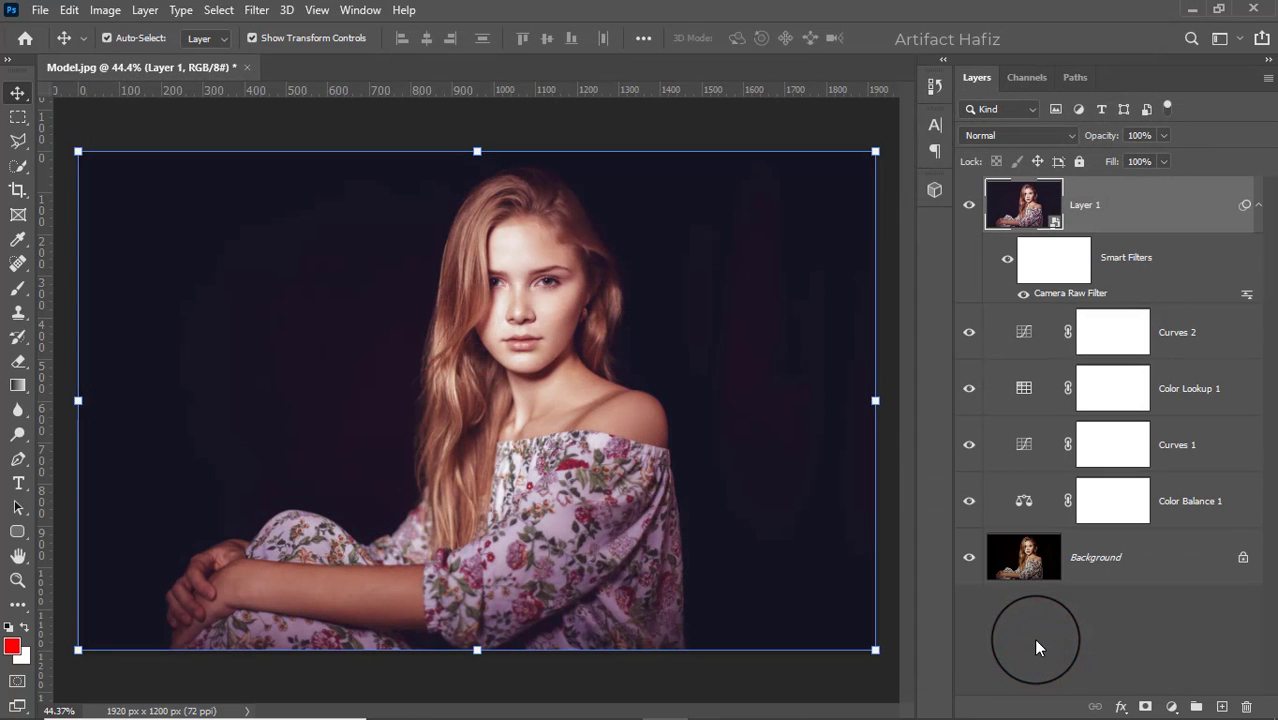
Compare the graded portrait with the original by toggling the visibility of all layers above the Background.
{"action": "key", "text": "alt"}
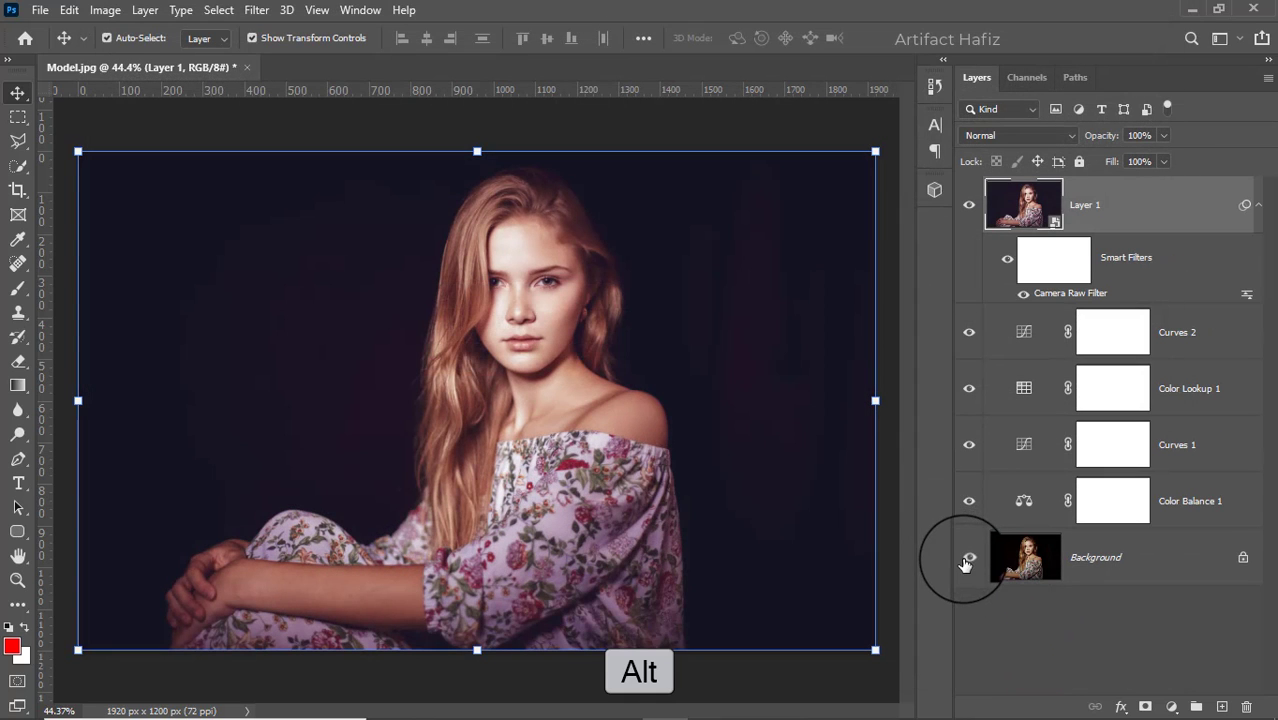
{"action": "left_click", "coordinate": [969, 559], "text": "alt"}
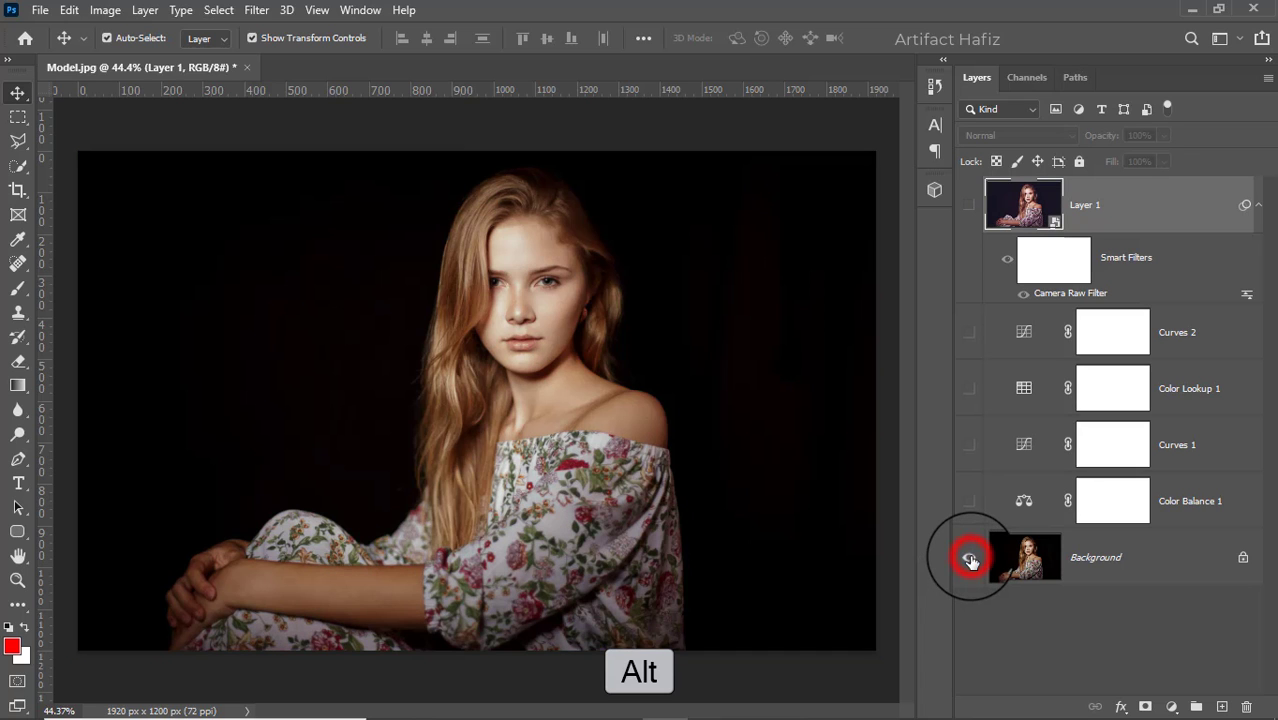
{"action": "left_click", "coordinate": [969, 559], "text": "alt"}
{"action": "left_click", "coordinate": [969, 559], "text": "alt"}
{"action": "left_click", "coordinate": [969, 559], "text": "alt"}
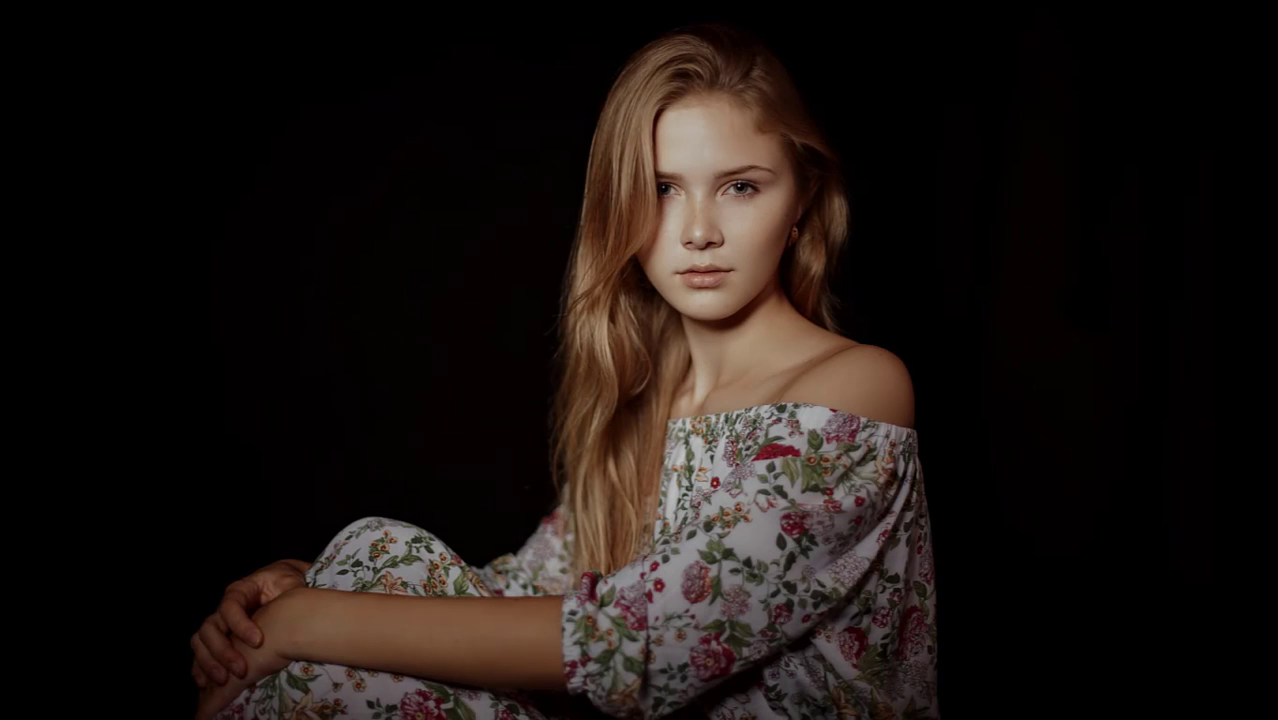